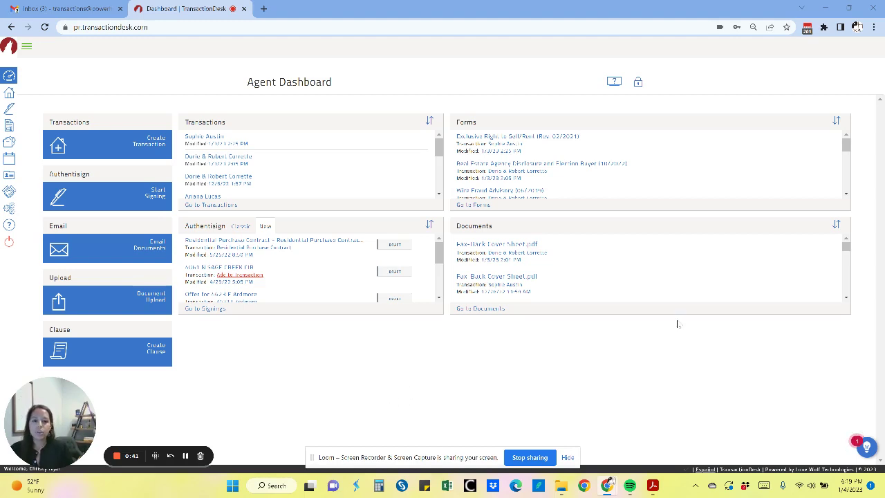
# Step: Switch to Acrobat and look over the common contract clauses on the first page of Contract Clauses 5.25.22.pdf
pyautogui.click(653, 488)
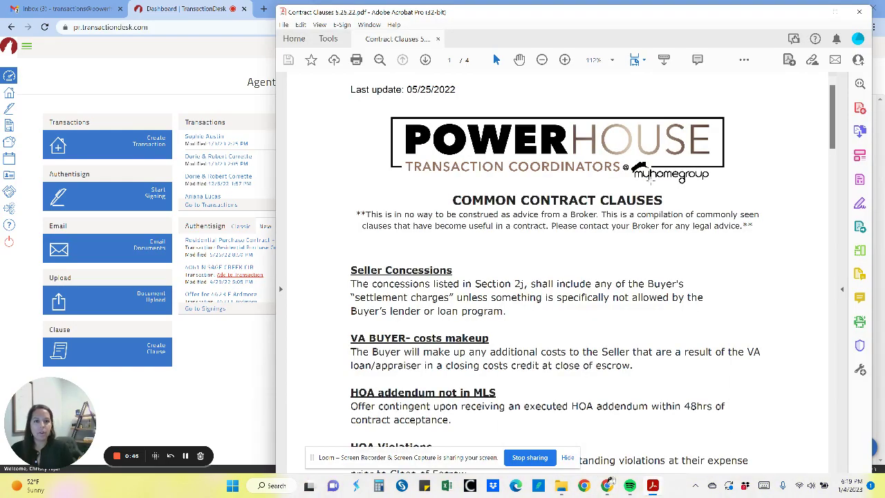
pyautogui.moveTo(654, 18)
pyautogui.mouseDown()
pyautogui.moveTo(679, 16)
pyautogui.moveTo(664, 14)
pyautogui.mouseUp()
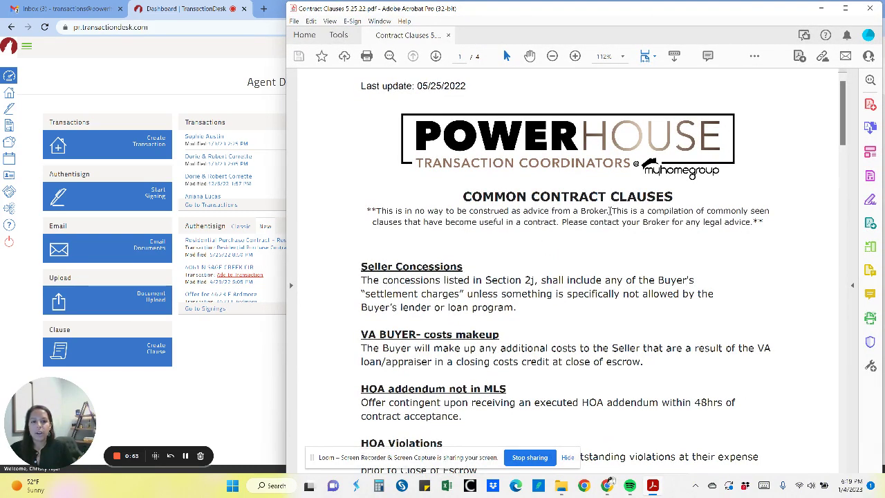
pyautogui.scroll(-2, 610, 212)
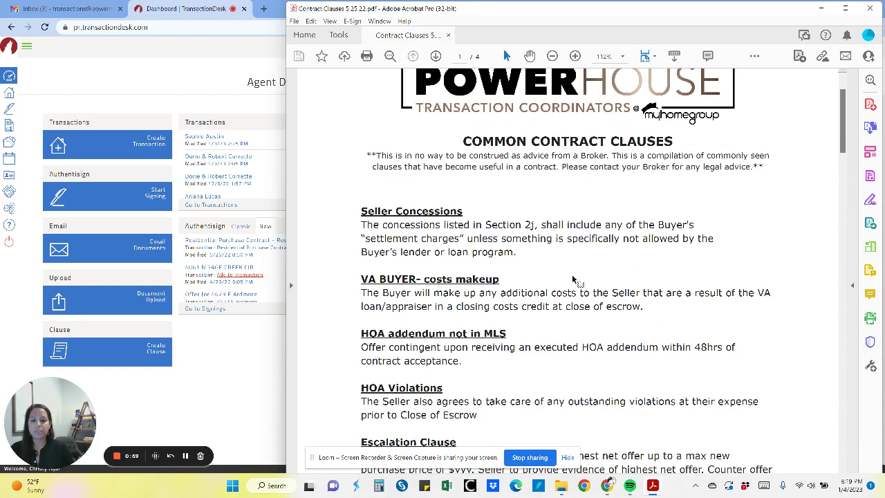
pyautogui.scroll(-2, 842, 118)
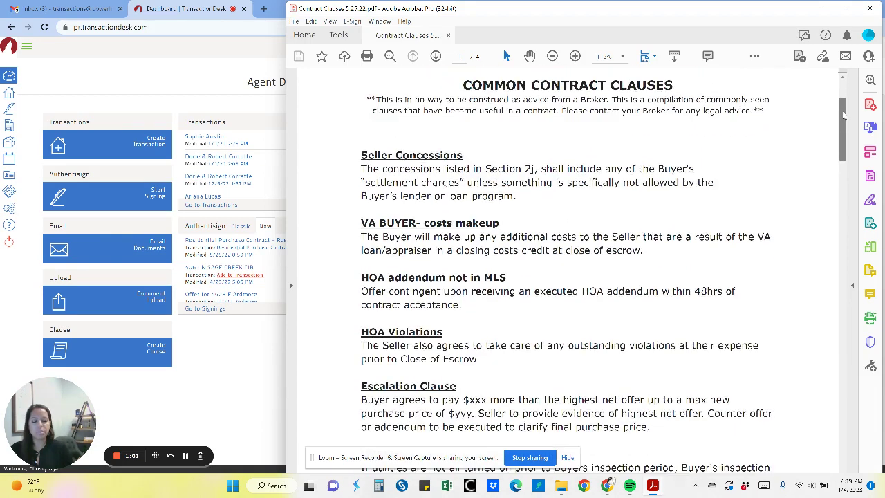
pyautogui.moveTo(844, 115); pyautogui.dragTo(838, 24)
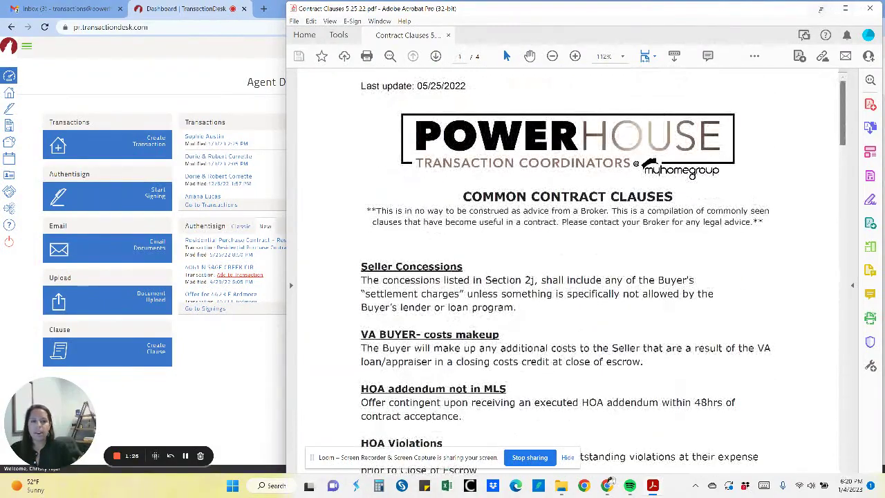
pyautogui.click(819, 10)
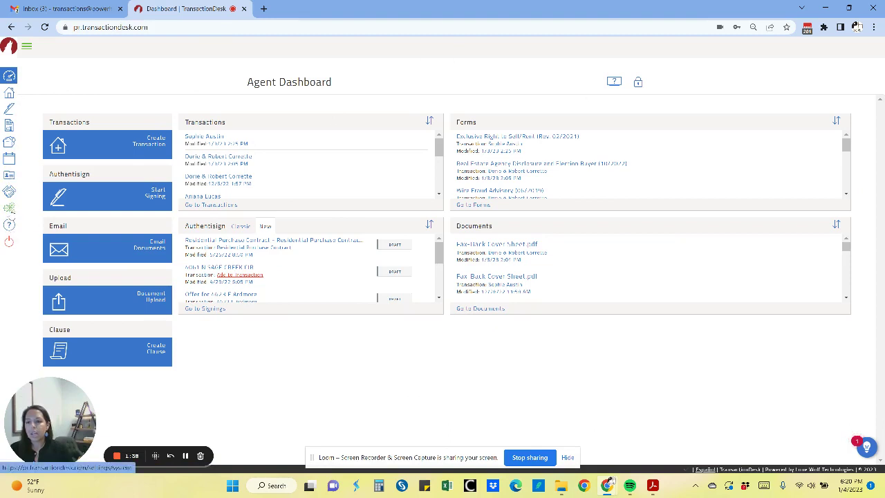
# Step: Open the Personal Clauses folder in the TransactionDesk clause settings
pyautogui.click(9, 209)
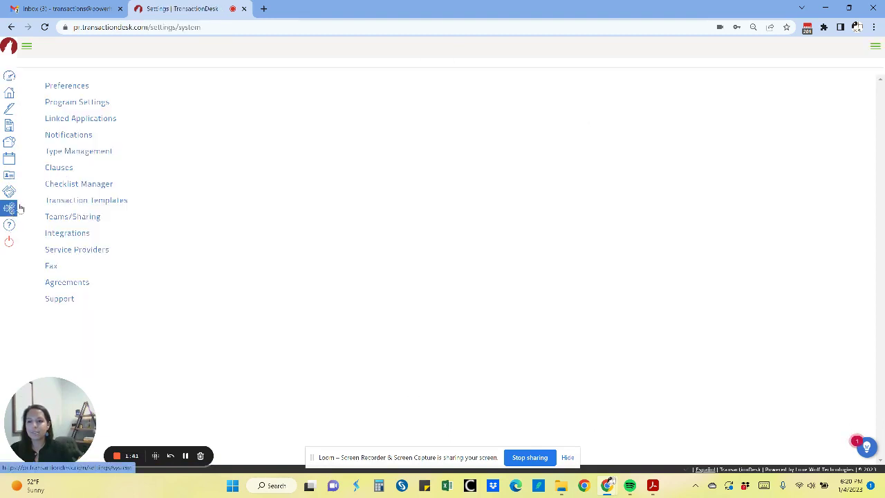
pyautogui.click(67, 173)
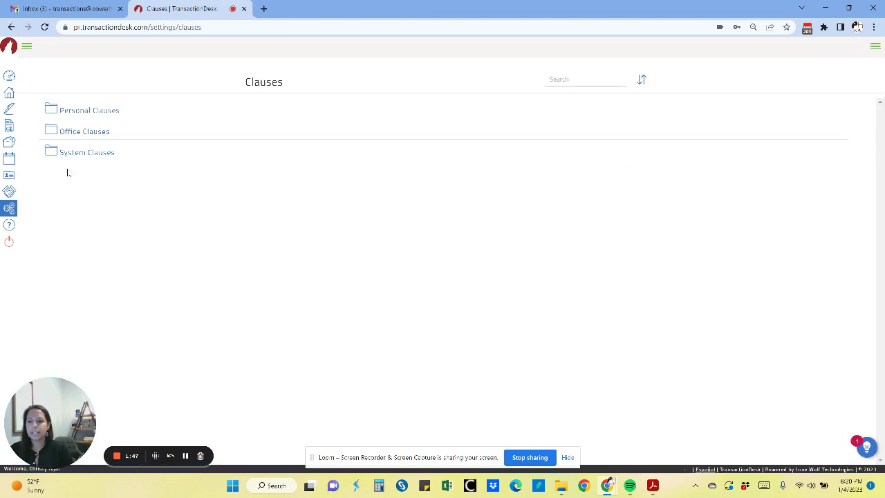
pyautogui.click(112, 113)
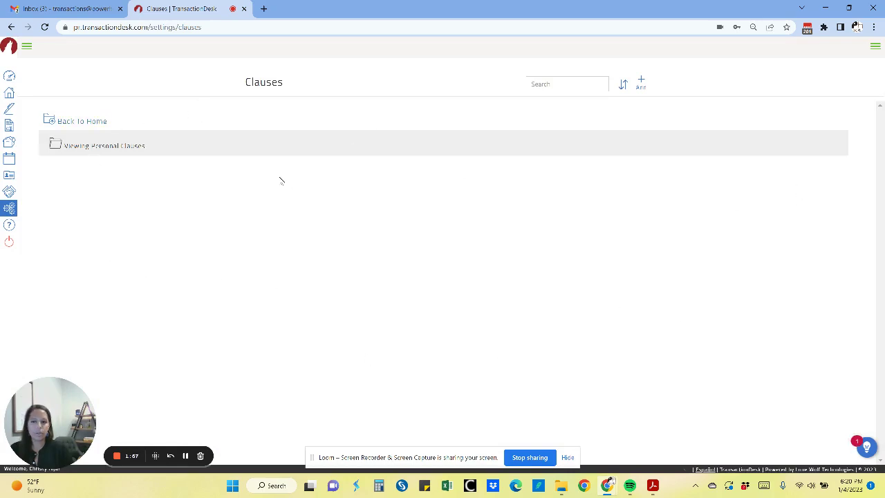
# Step: Create and save a personal clause titled "On or before" reading "Close of escrow to be on or before", a blank gap, "with both parties in agreement."
pyautogui.click(641, 83)
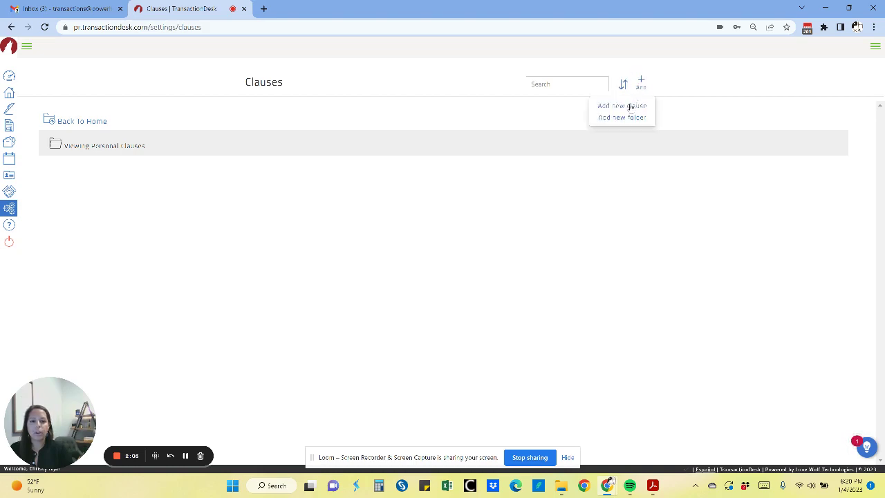
pyautogui.click(625, 106)
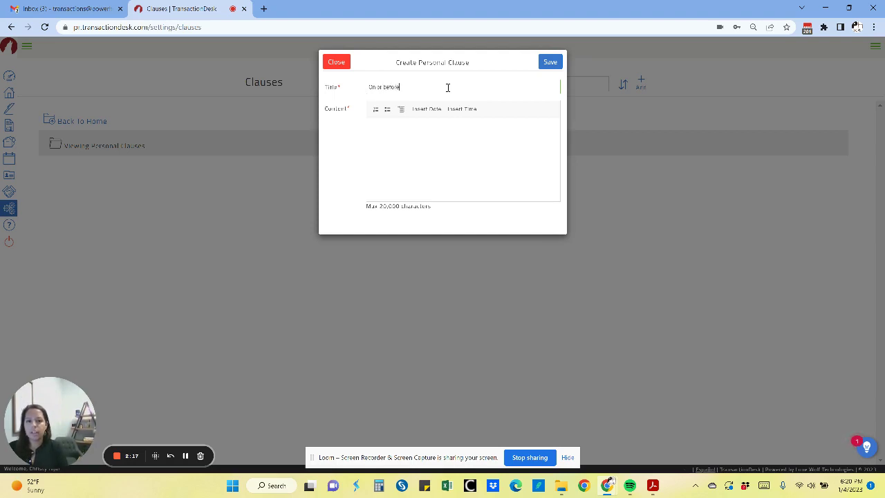
pyautogui.press('Tab')
pyautogui.write('C')
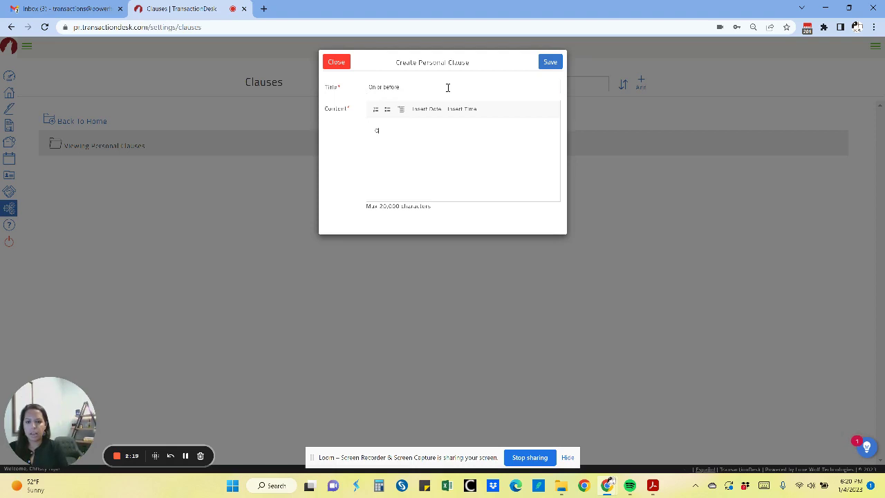
pyautogui.write('lose of escrow')
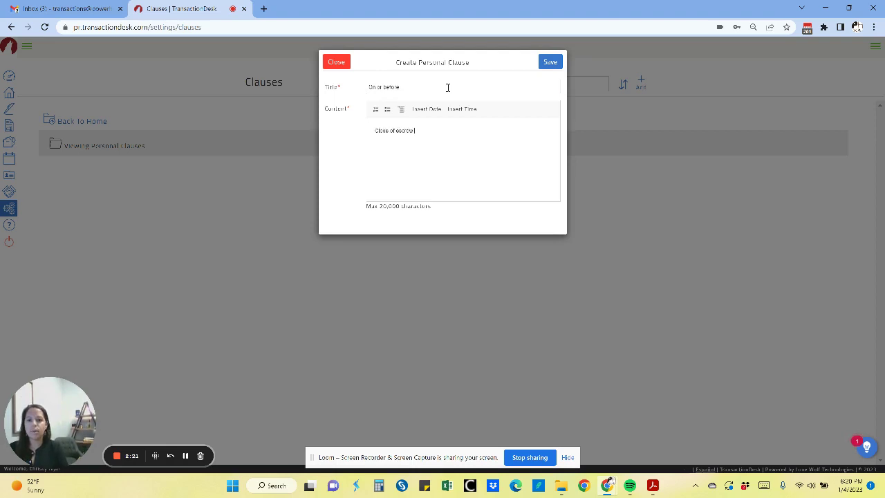
pyautogui.write(' to be on or before')
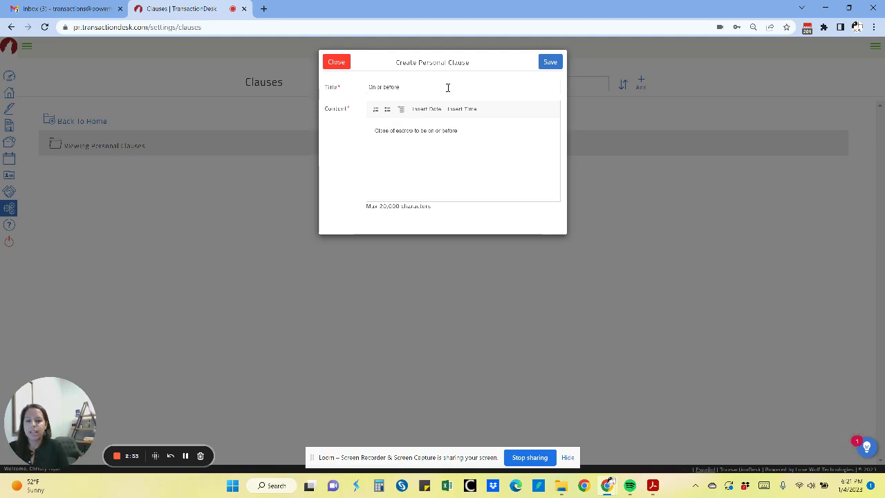
pyautogui.write('with both partie')
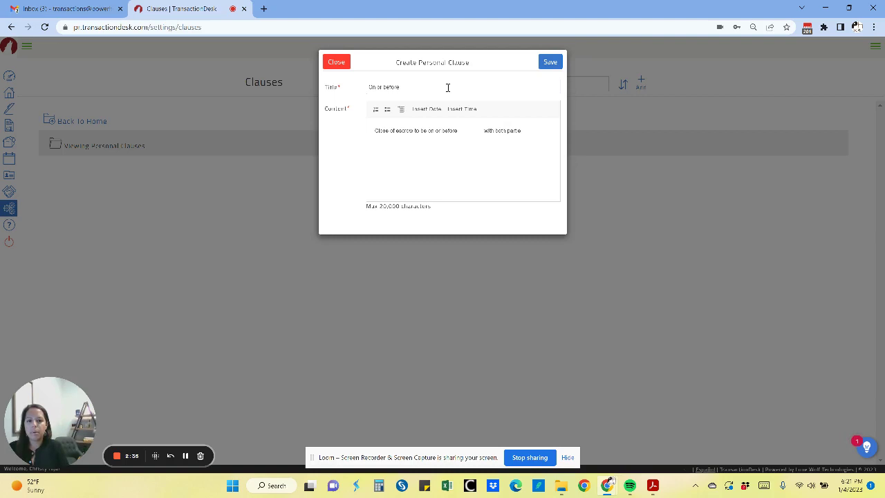
pyautogui.write('s in agreement.')
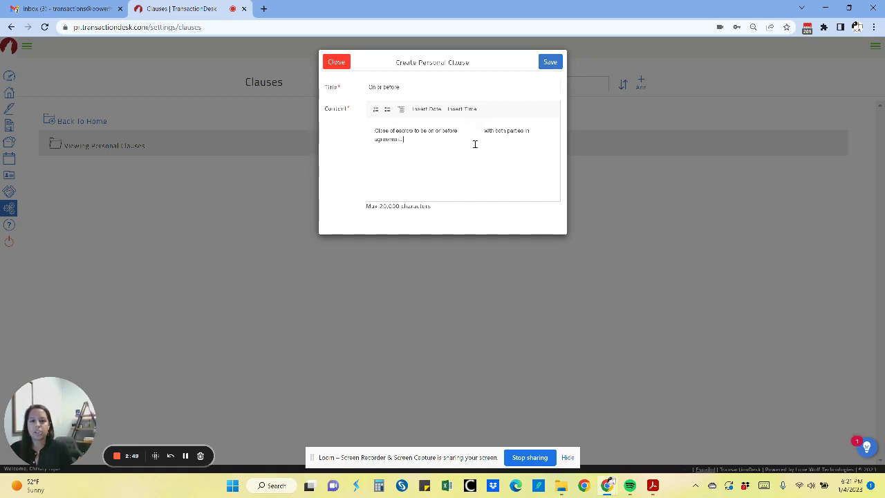
pyautogui.click(549, 63)
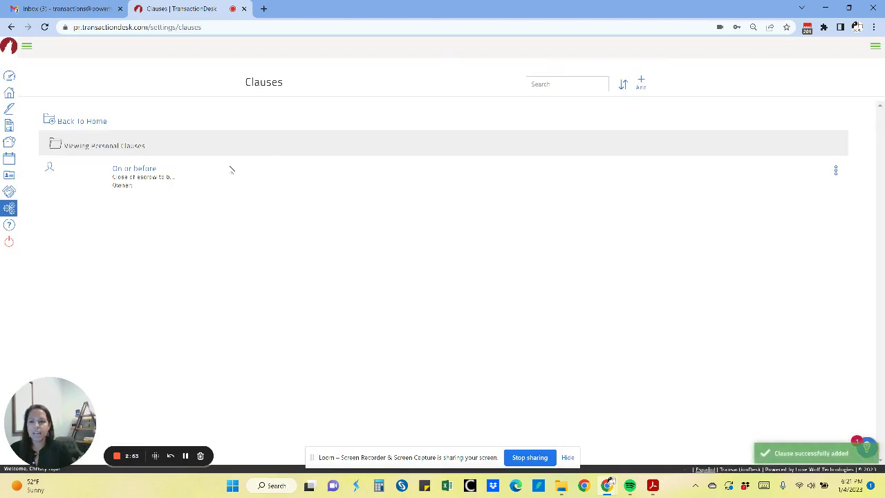
# Step: Switch to the Contract Clauses PDF in Acrobat and copy the body text of the "HOA addendum not in MLS" clause
pyautogui.click(652, 485)
pyautogui.scroll(-3, 491, 275)
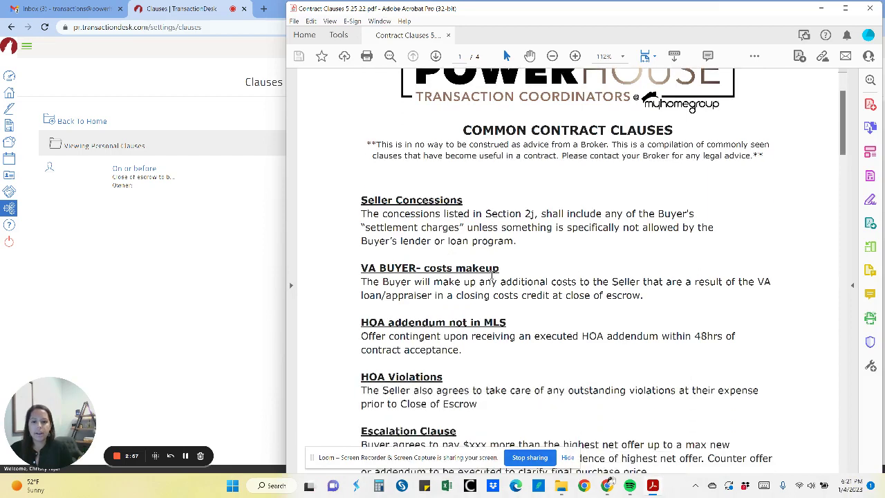
pyautogui.scroll(-3, 491, 275)
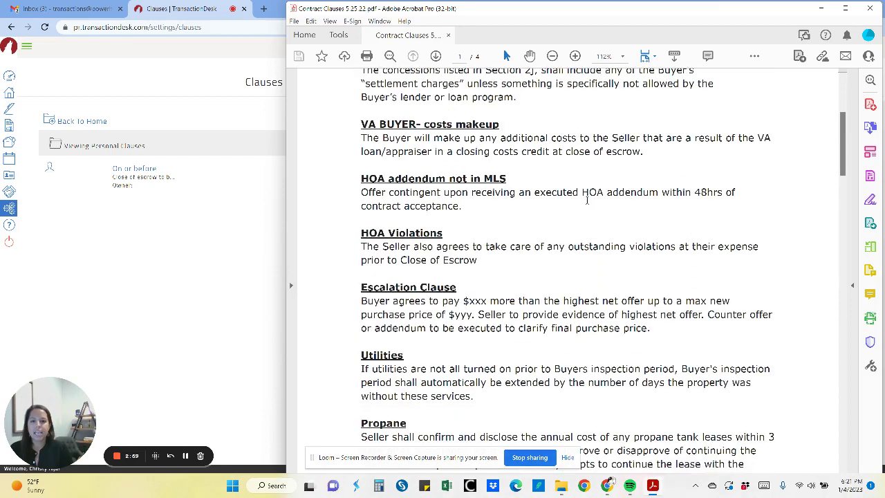
pyautogui.moveTo(463, 184); pyautogui.dragTo(359, 168)
pyautogui.hotkey('ctrl', 'c')
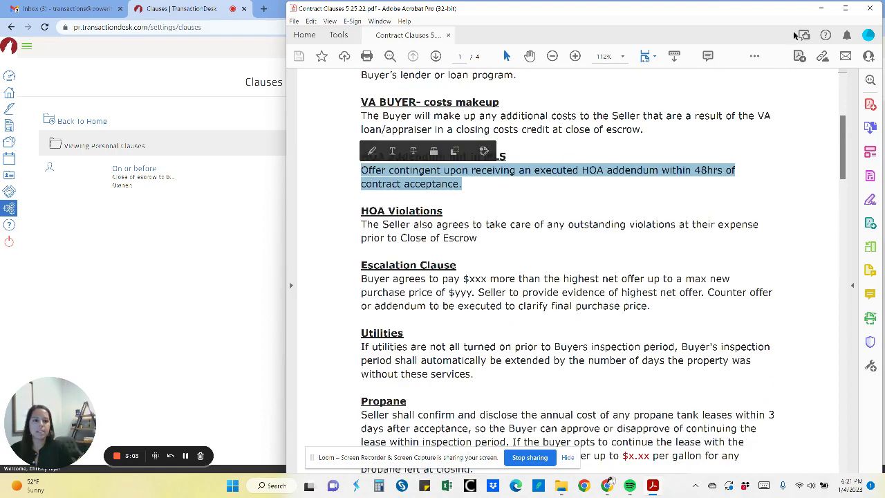
# Step: Start a new personal clause in TransactionDesk, paste the copied HOA text as its content and remove the stray line break
pyautogui.click(822, 11)
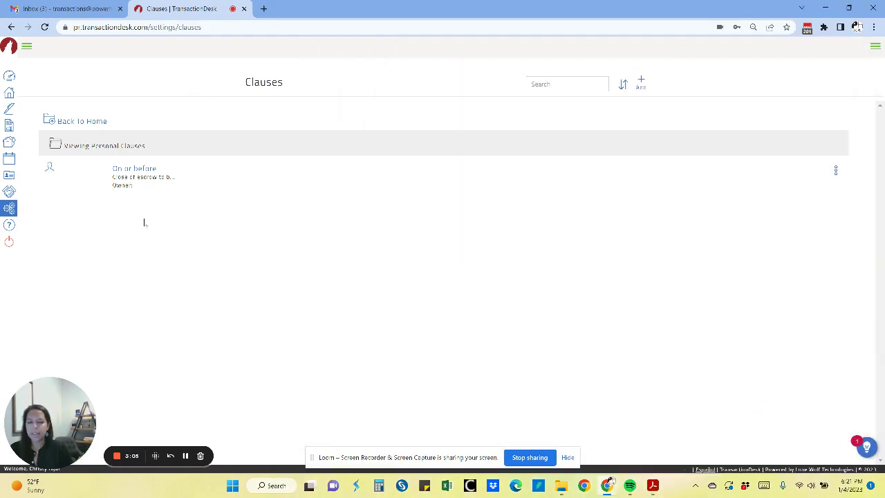
pyautogui.click(641, 83)
pyautogui.click(638, 107)
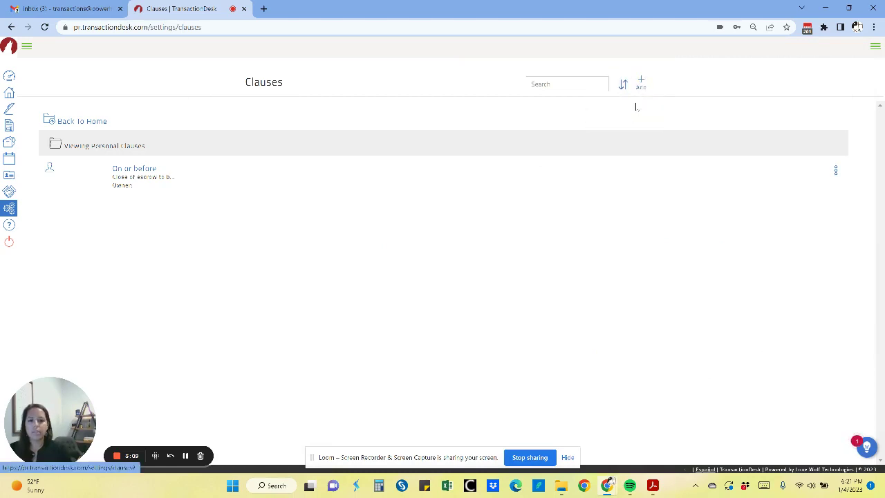
pyautogui.hotkey('ctrl', 'v')
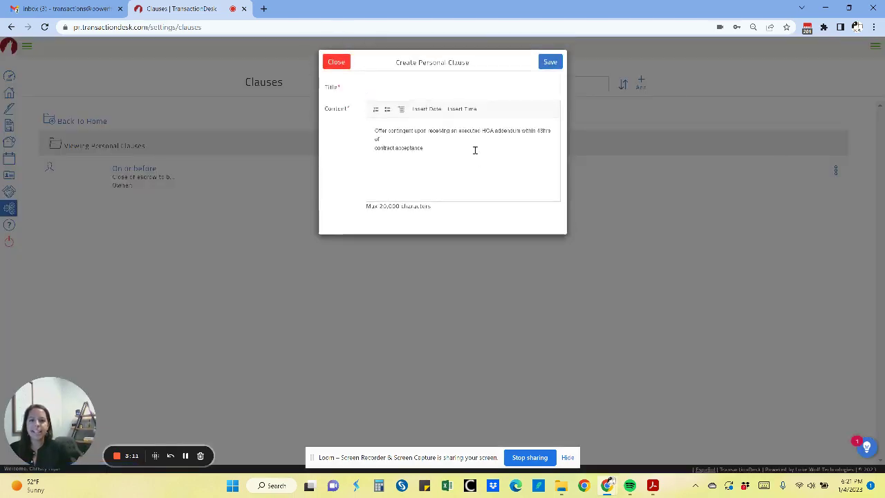
pyautogui.press('Delete')
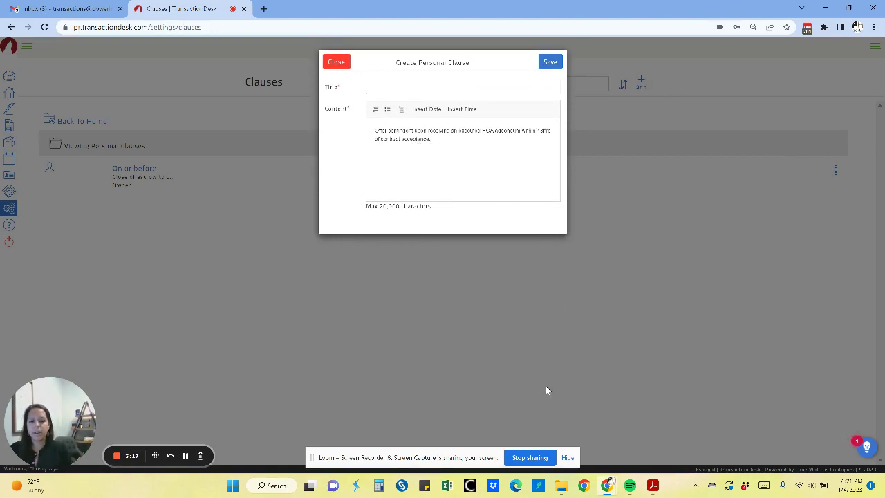
# Step: Switch back to the Contract Clauses PDF in Acrobat and copy the heading "HOA addendum not in MLS"
pyautogui.click(652, 487)
pyautogui.click(503, 149)
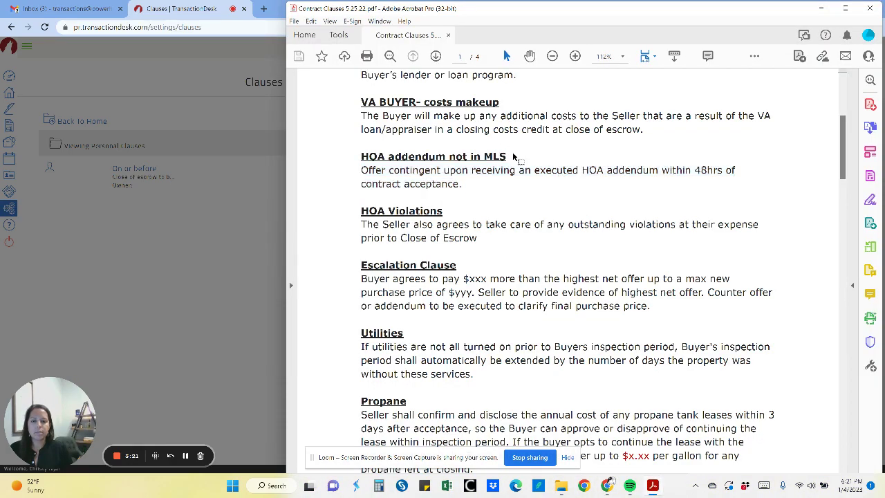
pyautogui.doubleClick(410, 156)
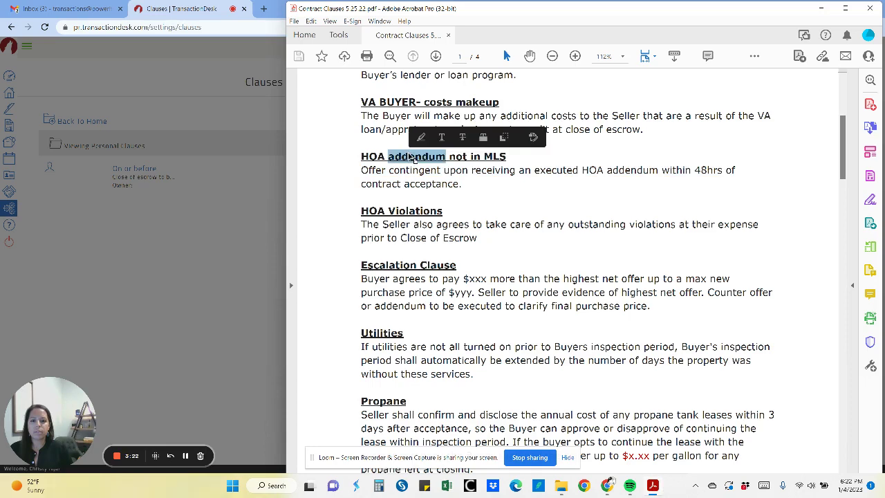
pyautogui.click(411, 157)
pyautogui.hotkey('ctrl', 'a')
pyautogui.click(440, 159)
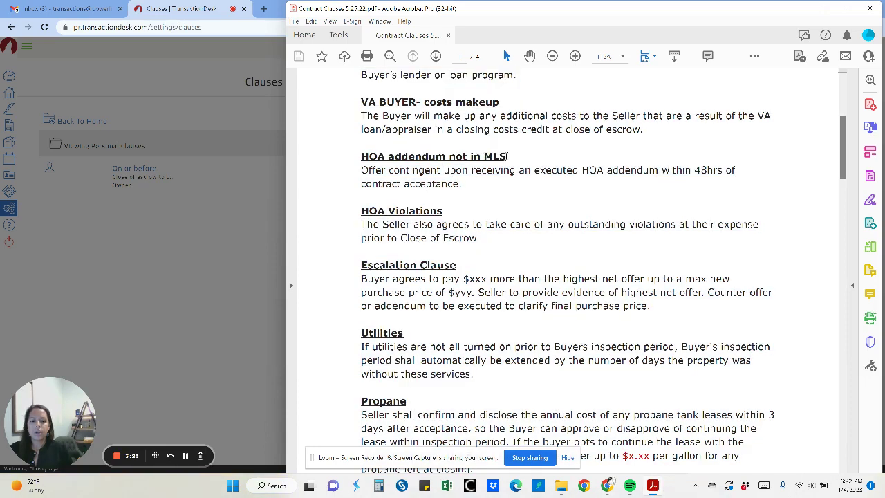
pyautogui.moveTo(506, 156); pyautogui.dragTo(363, 159)
pyautogui.hotkey('ctrl', 'c')
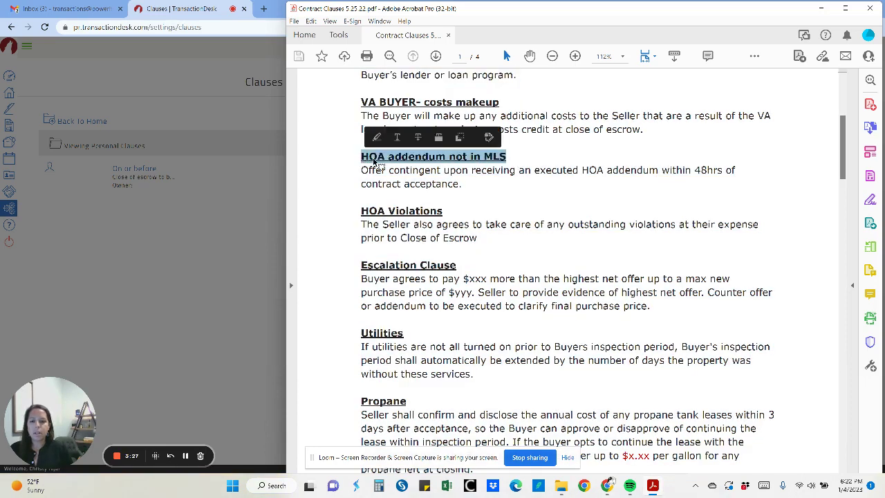
# Step: Return to TransactionDesk, paste "HOA addendum not in MLS" as the clause title and save the clause
pyautogui.click(821, 9)
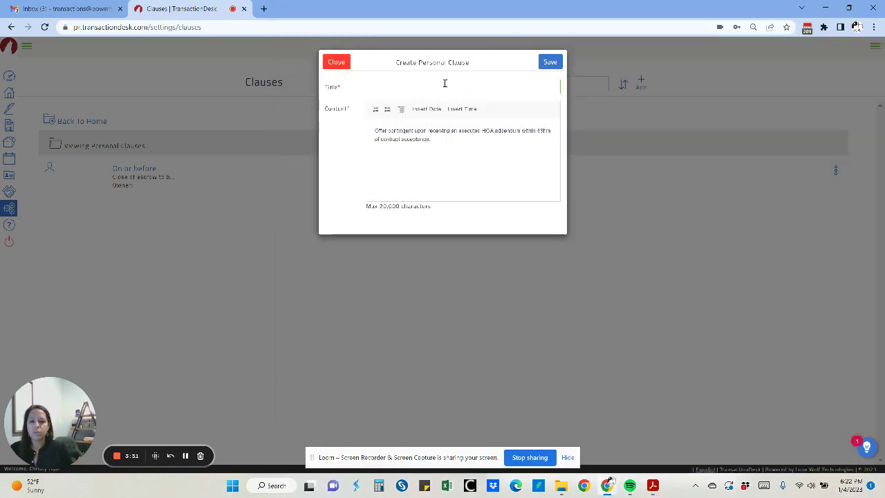
pyautogui.hotkey('ctrl', 'v')
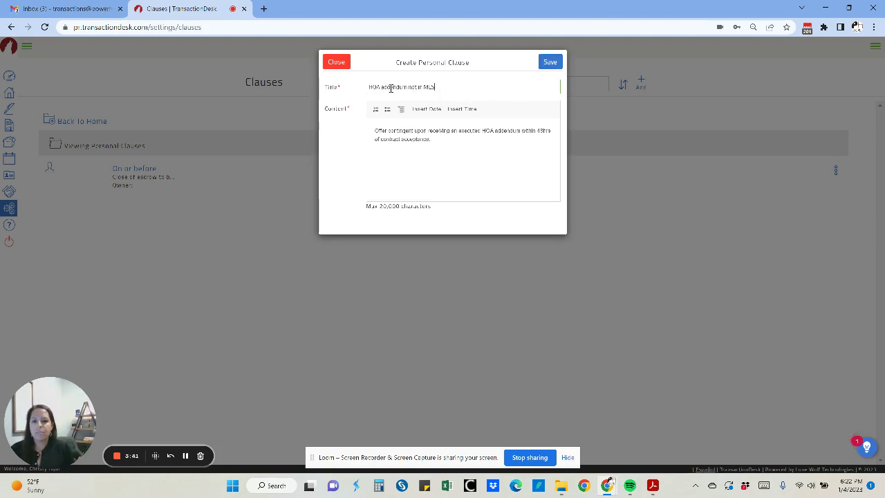
pyautogui.click(552, 62)
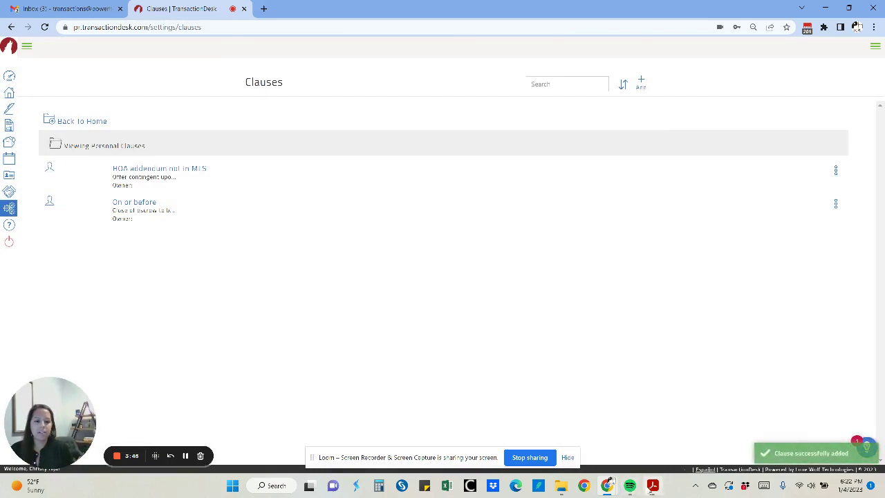
# Step: Look through the remaining pages of the Contract Clauses PDF in Acrobat, down to the "Close on or before" and "ER Additional Terms" clauses
pyautogui.click(652, 486)
pyautogui.click(515, 249)
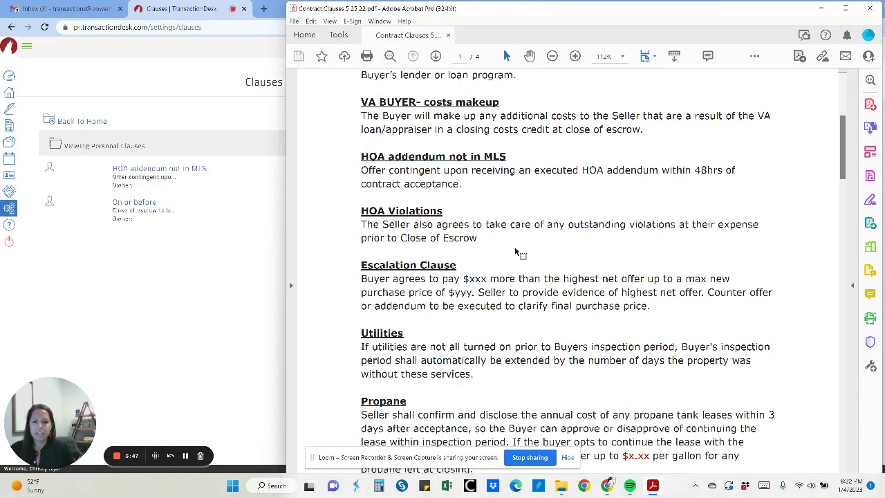
pyautogui.scroll(-5, 514, 246)
pyautogui.scroll(-13, 514, 246)
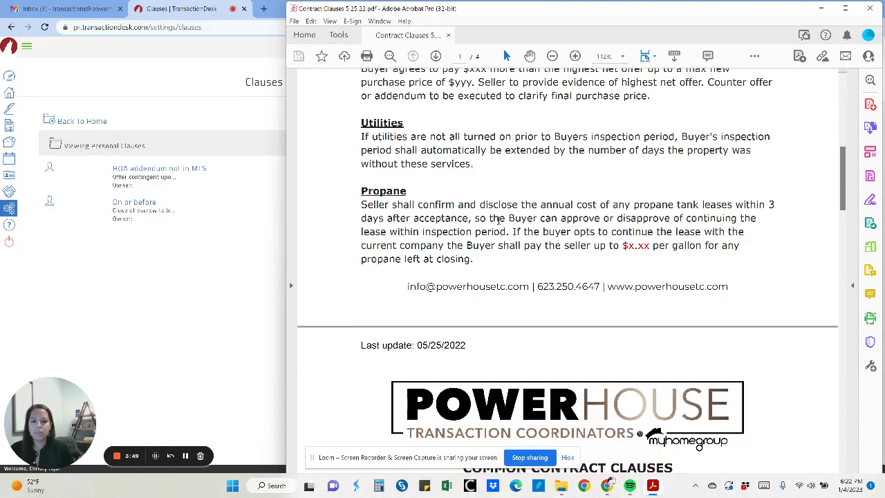
pyautogui.scroll(-14, 546, 235)
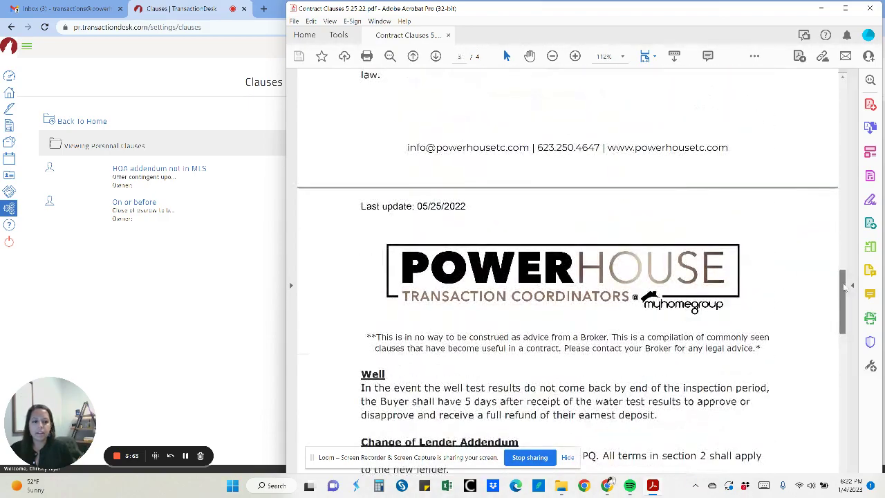
pyautogui.moveTo(843, 287); pyautogui.dragTo(847, 344)
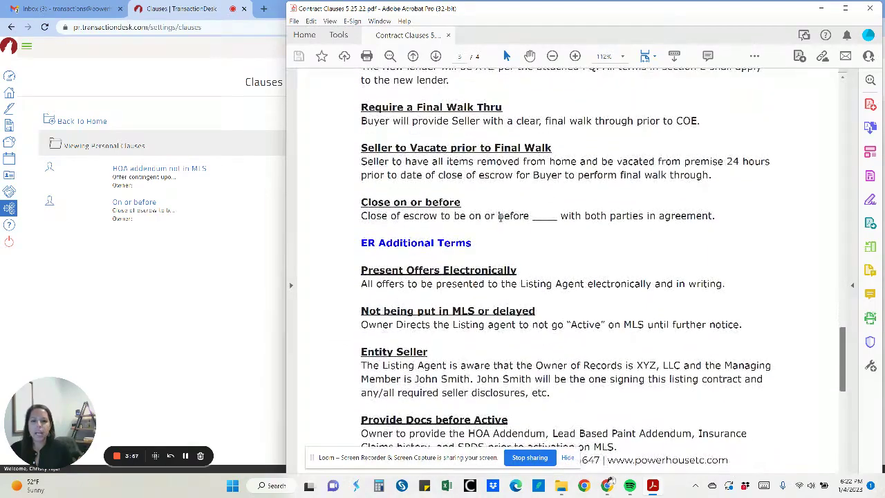
# Step: Copy the "Seller to Vacate prior to Final Walk" text from the PDF into a new TransactionDesk personal clause's content and remove the stray line break
pyautogui.moveTo(363, 161); pyautogui.dragTo(716, 175)
pyautogui.hotkey('ctrl', 'c')
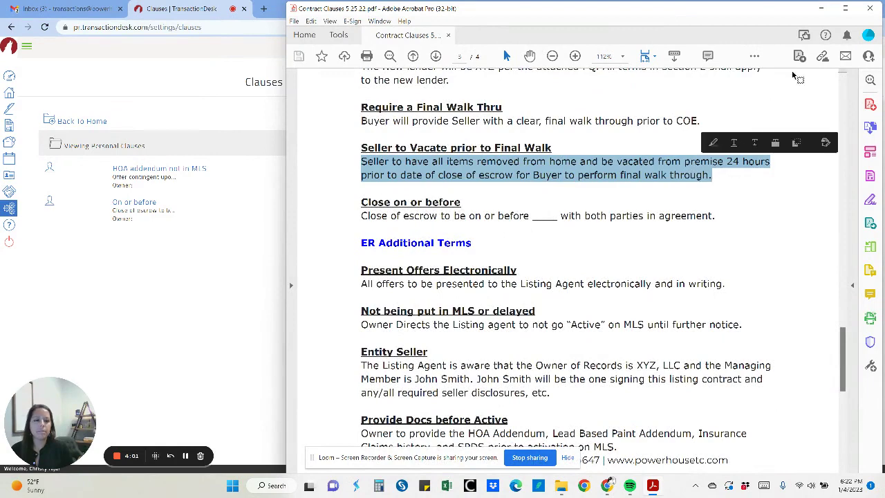
pyautogui.click(821, 8)
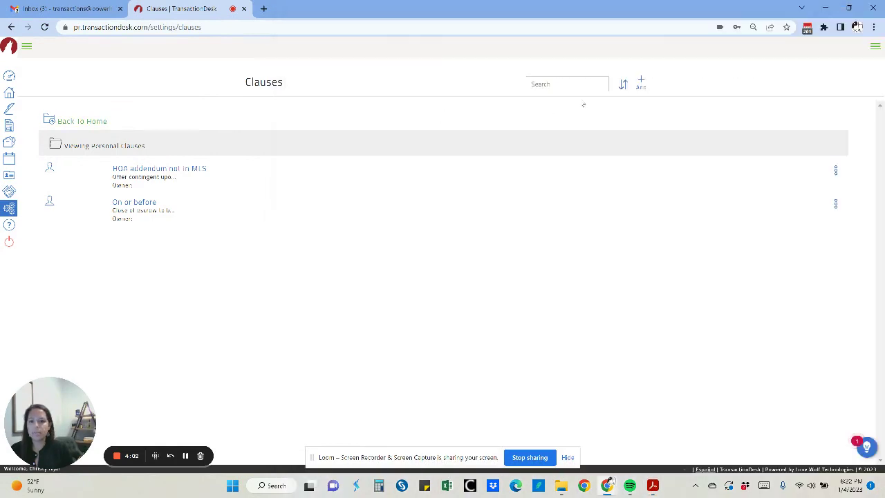
pyautogui.click(641, 83)
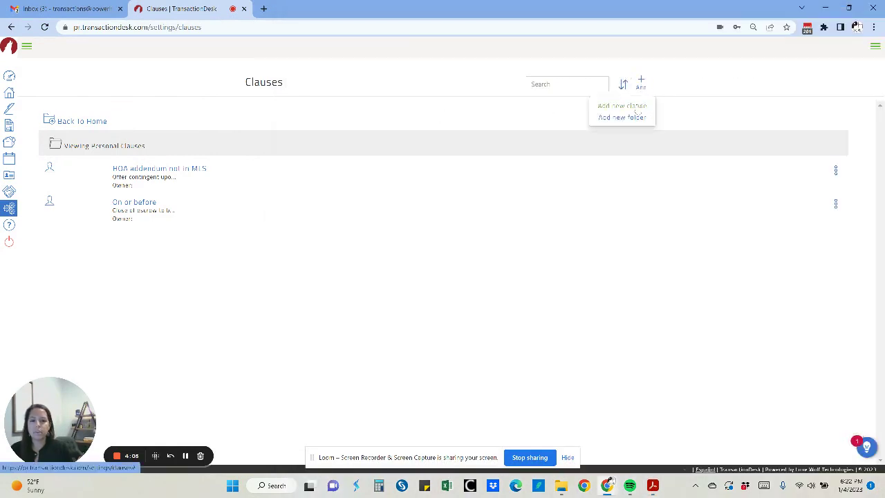
pyautogui.click(636, 107)
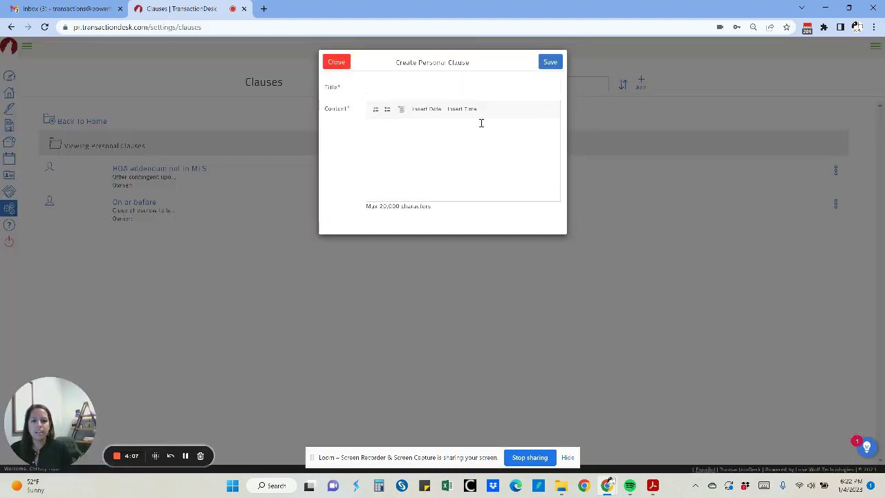
pyautogui.hotkey('ctrl', 'v')
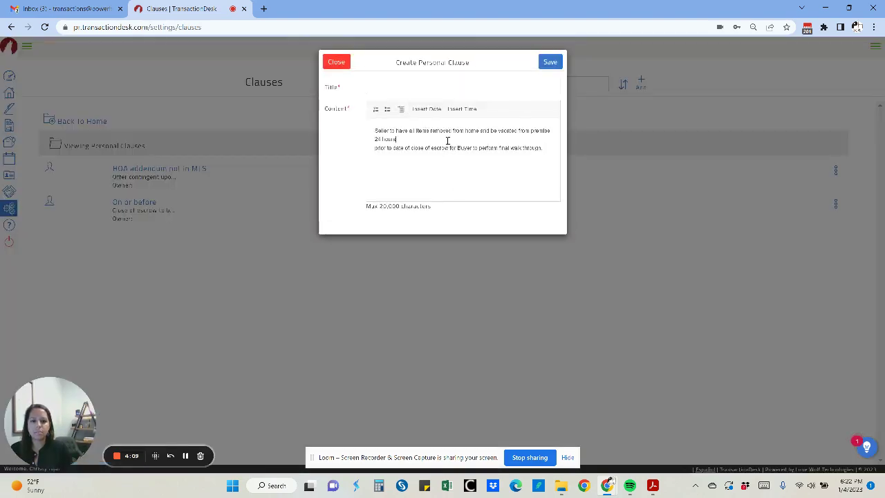
pyautogui.click(447, 141)
pyautogui.press('Delete')
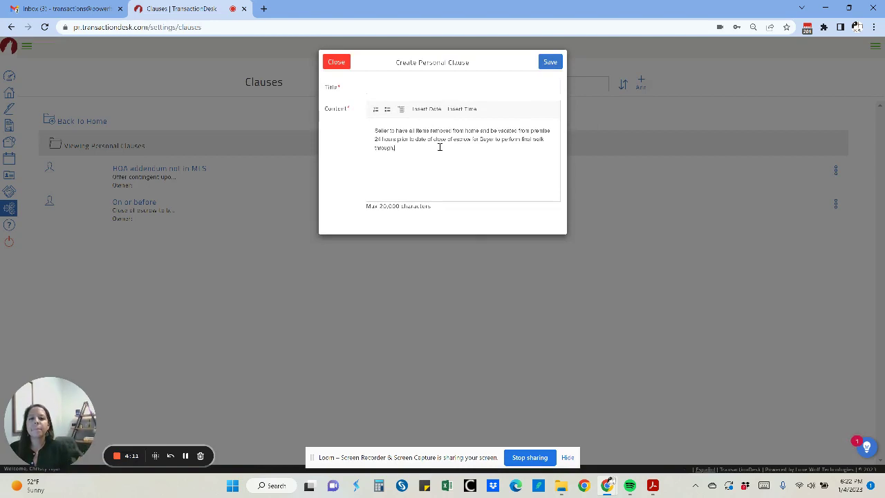
# Step: Title the clause "Seller to vacate prior to Final walk" and save it
pyautogui.click(417, 84)
pyautogui.write('Se')
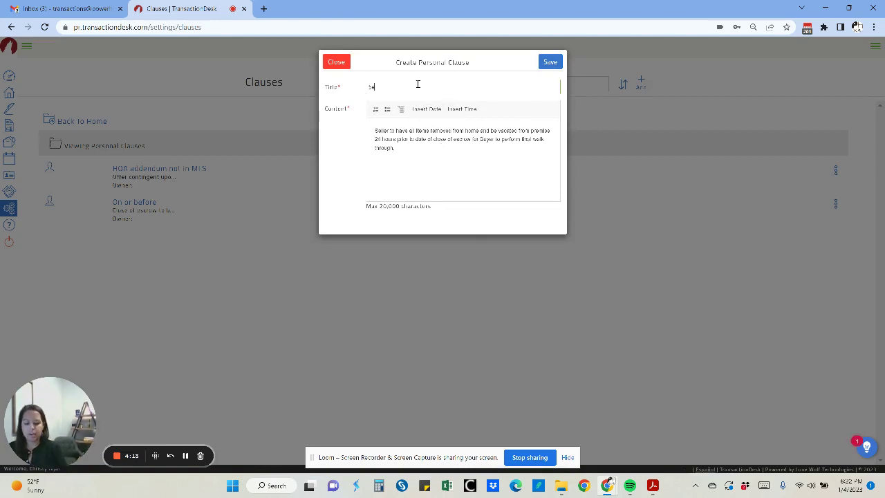
pyautogui.write('ller to vacate prio')
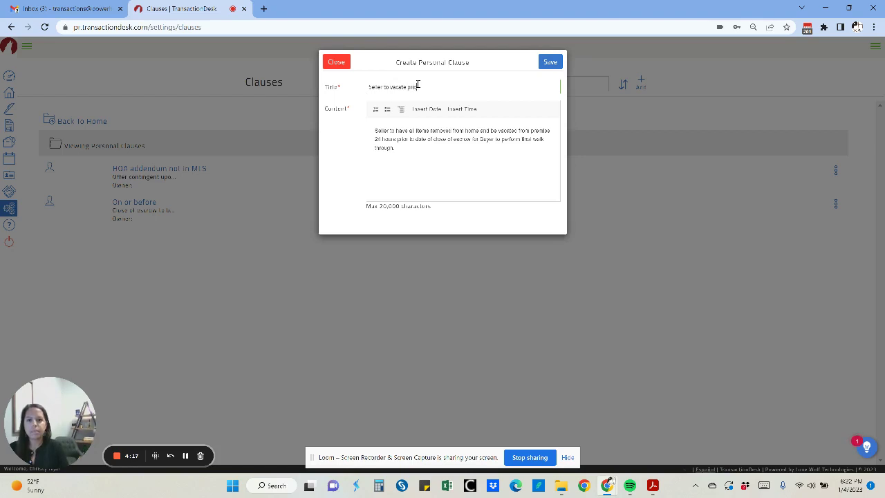
pyautogui.write('r to final walk')
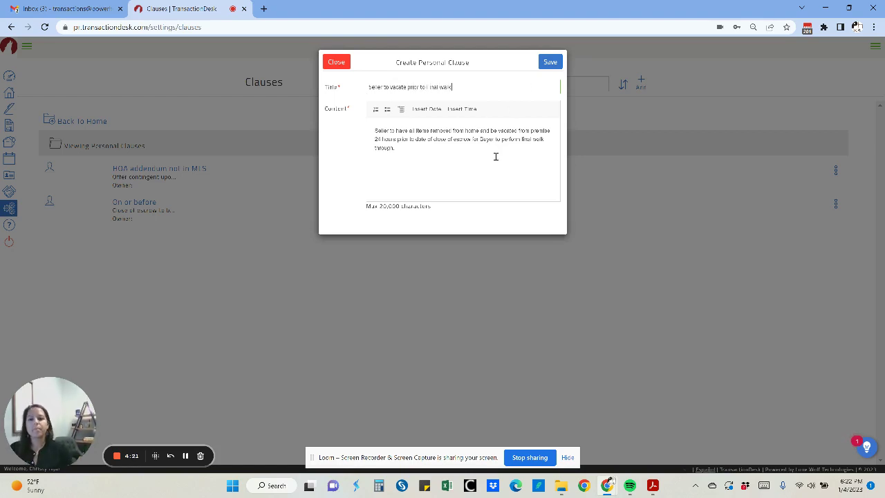
pyautogui.click(548, 63)
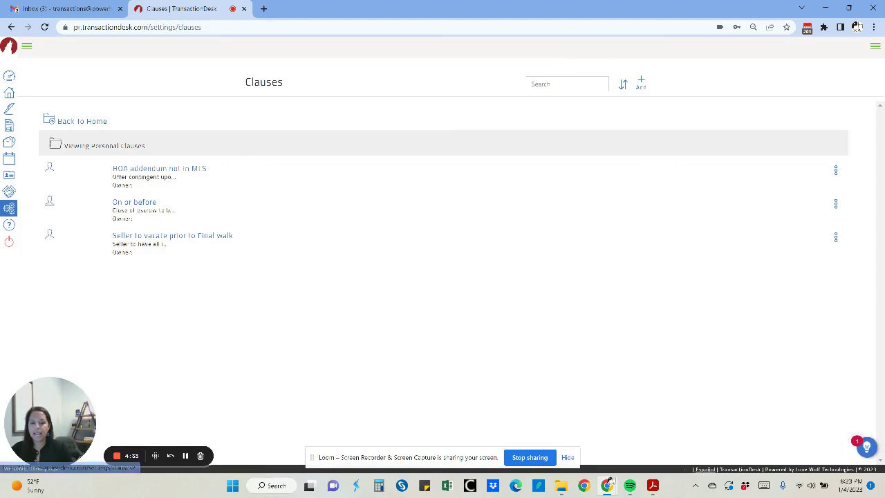
# Step: Switch to the Contract Clauses PDF in Acrobat and copy the sentence under "LA reps both sides commission" on page 4
pyautogui.click(652, 485)
pyautogui.scroll(-1, 509, 220)
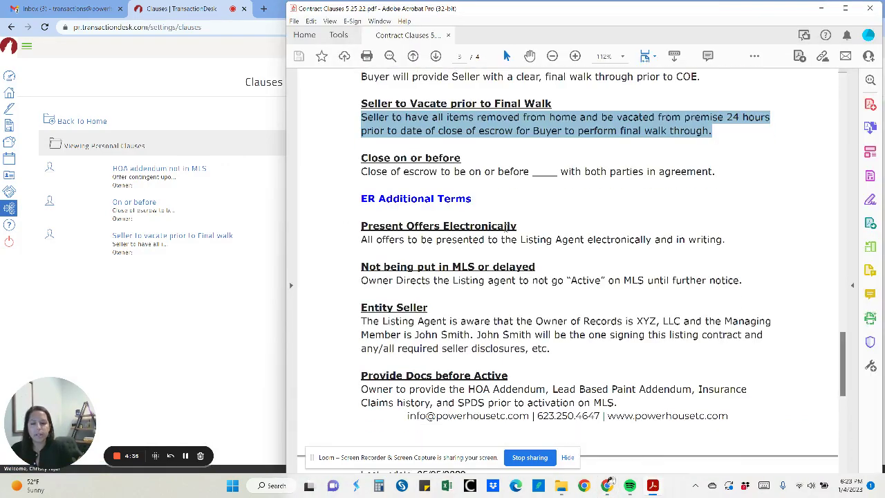
pyautogui.click(508, 223)
pyautogui.scroll(-5, 508, 225)
pyautogui.scroll(-4, 539, 238)
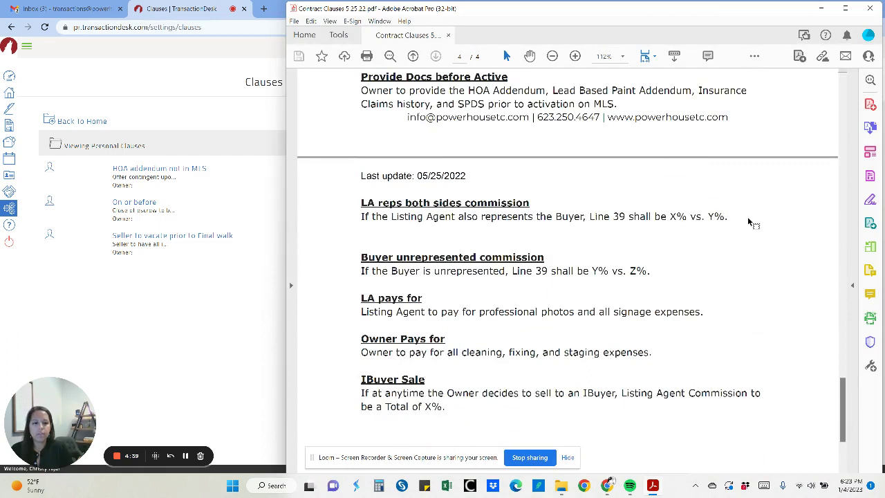
pyautogui.moveTo(731, 217); pyautogui.dragTo(360, 216)
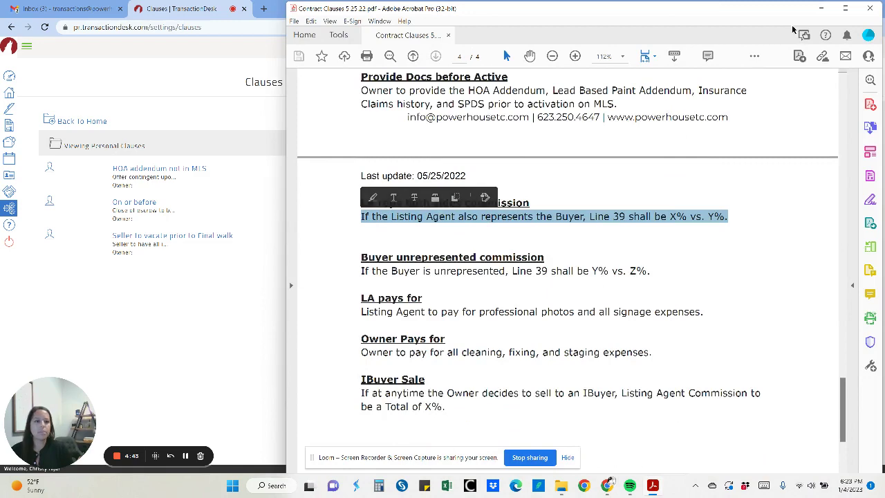
# Step: Return to TransactionDesk, start a new personal clause and paste the copied listing agent commission sentence as its content
pyautogui.click(821, 9)
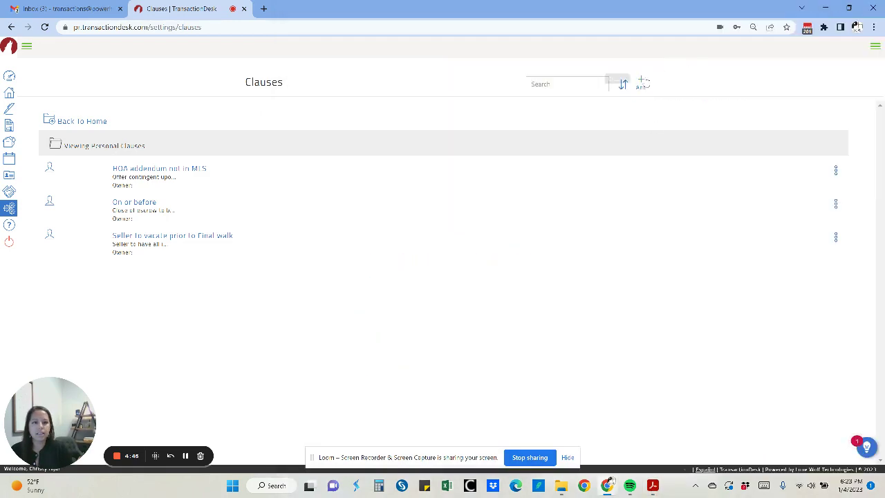
pyautogui.click(641, 82)
pyautogui.click(636, 105)
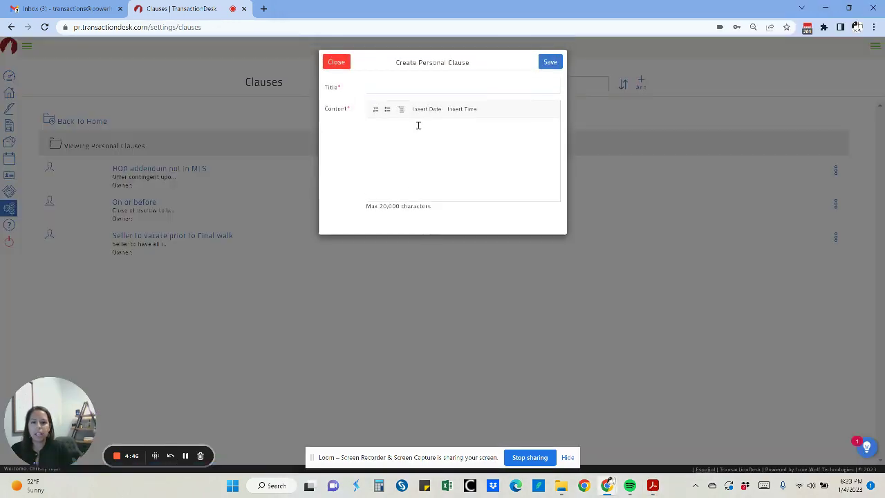
pyautogui.click(466, 172)
pyautogui.write('If the Listing Agent also represents the Buyer, Line 38 shall be X% vs. Y%.')
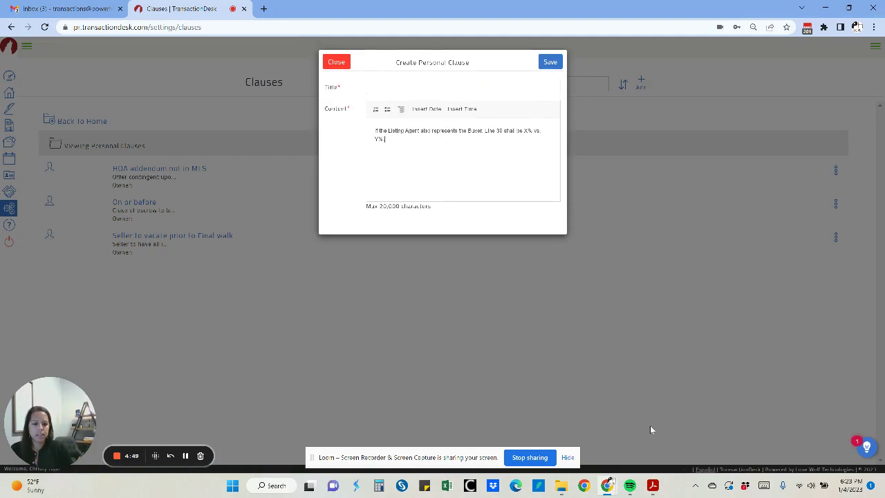
# Step: Switch back to the PDF in Acrobat and copy the heading "LA reps both sides commission"
pyautogui.click(653, 485)
pyautogui.doubleClick(474, 202)
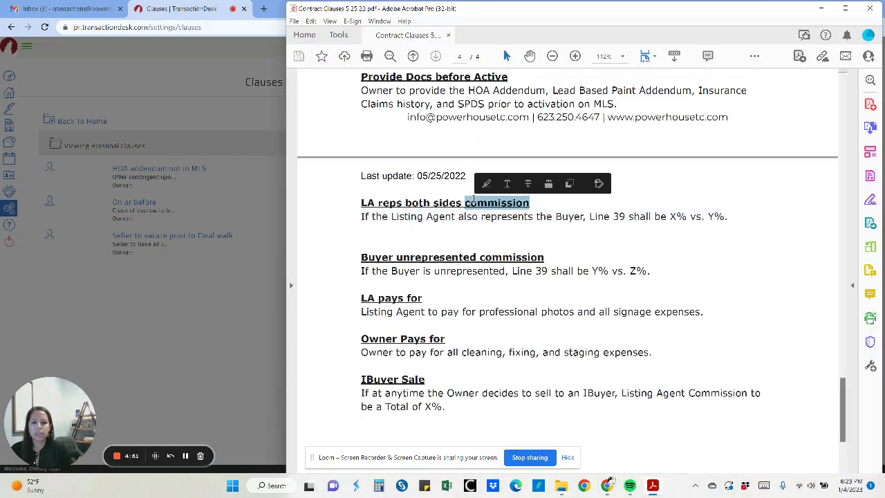
pyautogui.click(475, 201)
pyautogui.hotkey('ctrl', 'c')
# Step: Return to TransactionDesk, paste "LA reps both sides commission" as the clause title and save the clause
pyautogui.moveTo(821, 16); pyautogui.dragTo(682, 57)
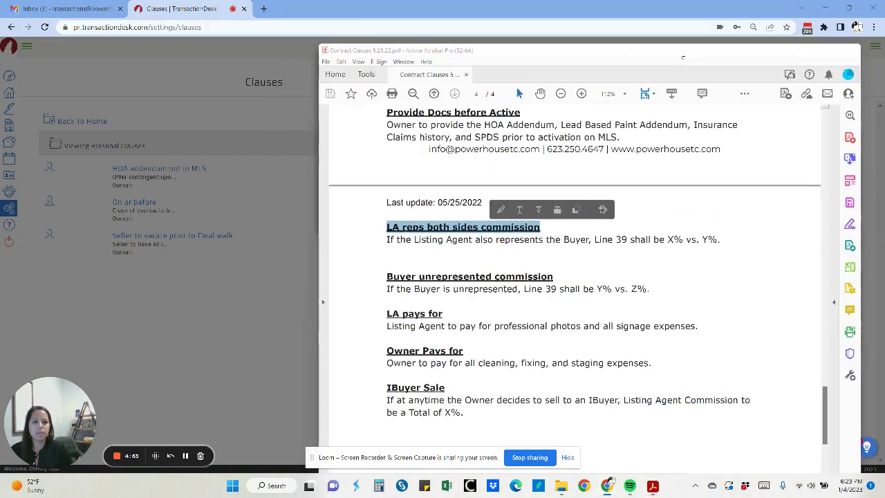
pyautogui.hotkey('alt', 'Tab')
pyautogui.hotkey('ctrl', 'v')
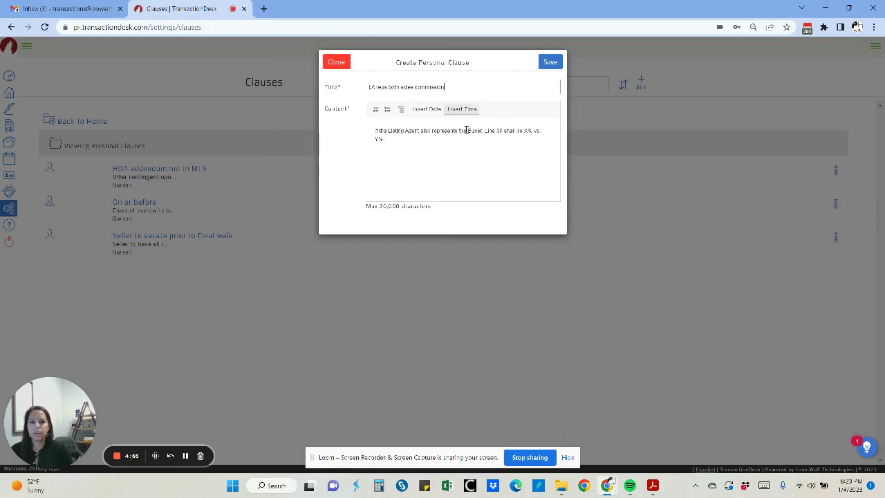
pyautogui.click(432, 130)
pyautogui.moveTo(453, 131); pyautogui.dragTo(478, 134)
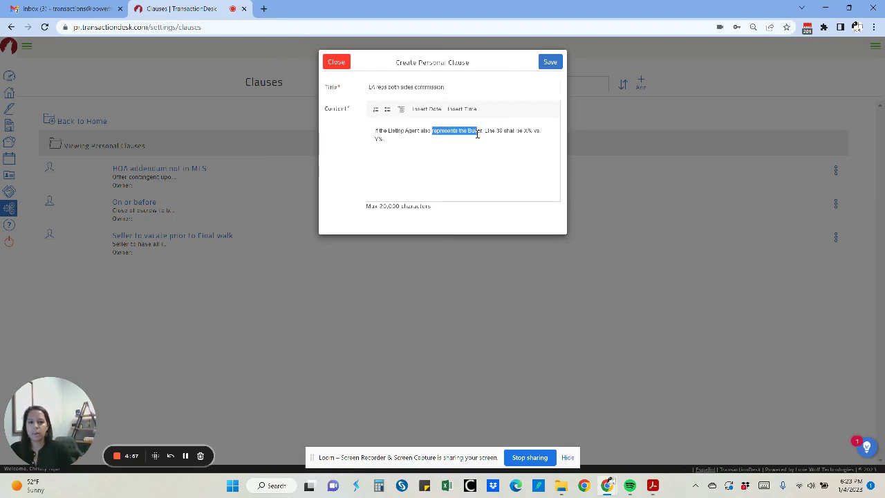
pyautogui.click(479, 133)
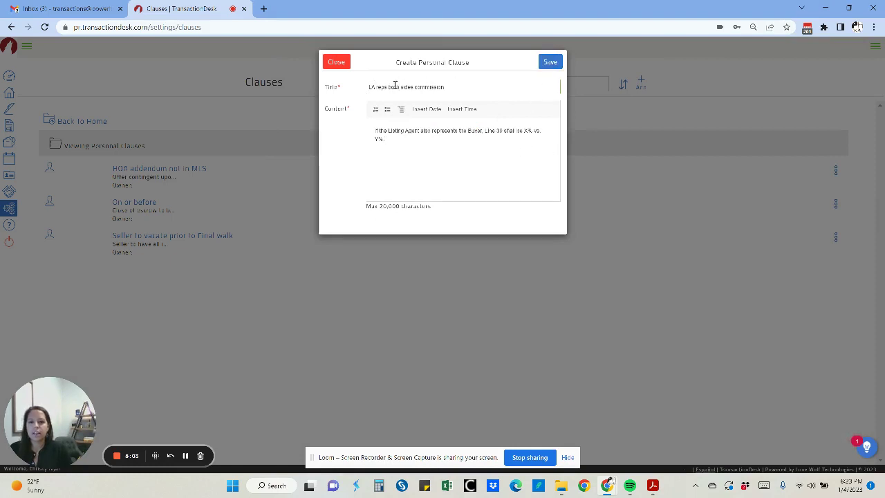
pyautogui.click(562, 67)
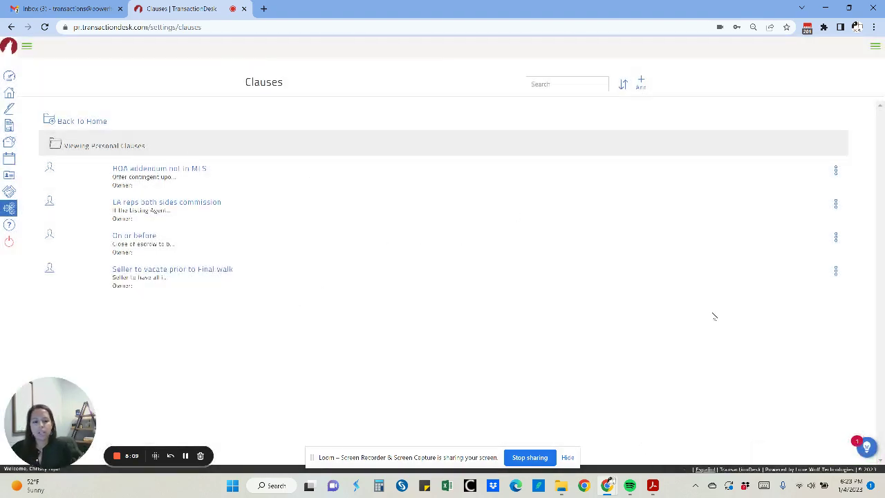
# Step: Switch to the Contract Clauses PDF in Acrobat and review the remaining ER Additional Terms clauses on its last pages
pyautogui.click(652, 485)
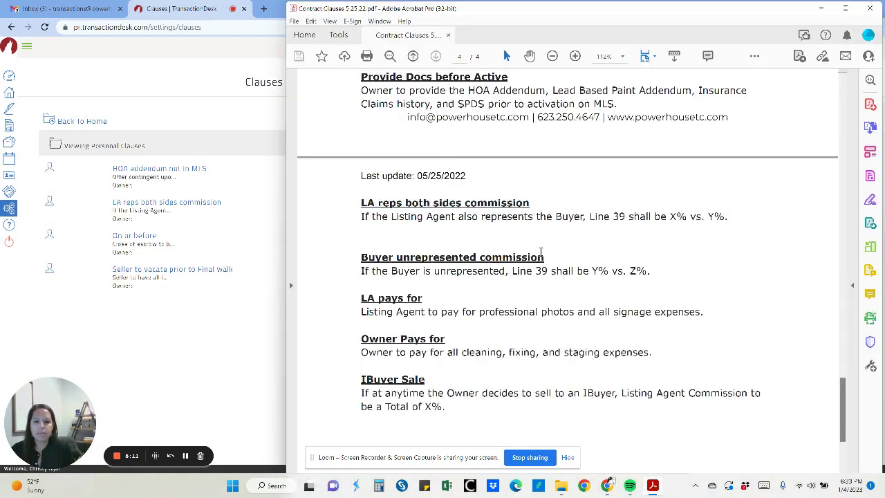
pyautogui.scroll(-1, 546, 256)
pyautogui.scroll(-5, 546, 257)
pyautogui.scroll(4, 571, 258)
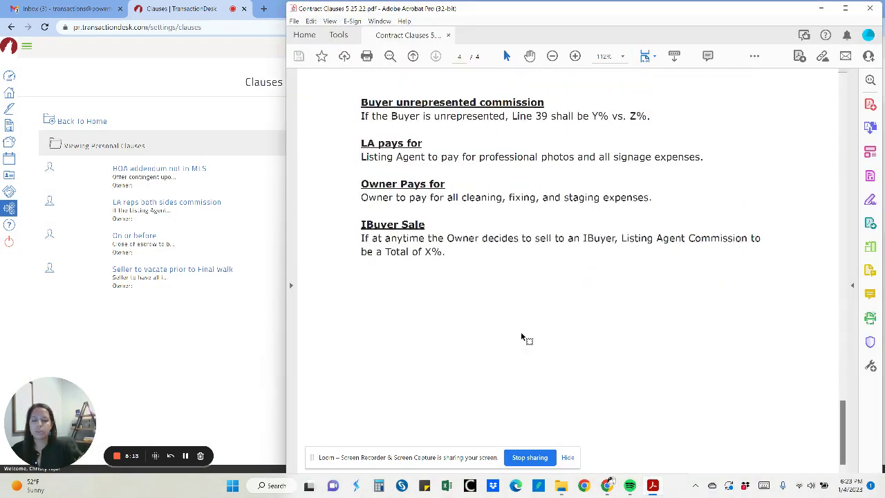
pyautogui.scroll(5, 536, 313)
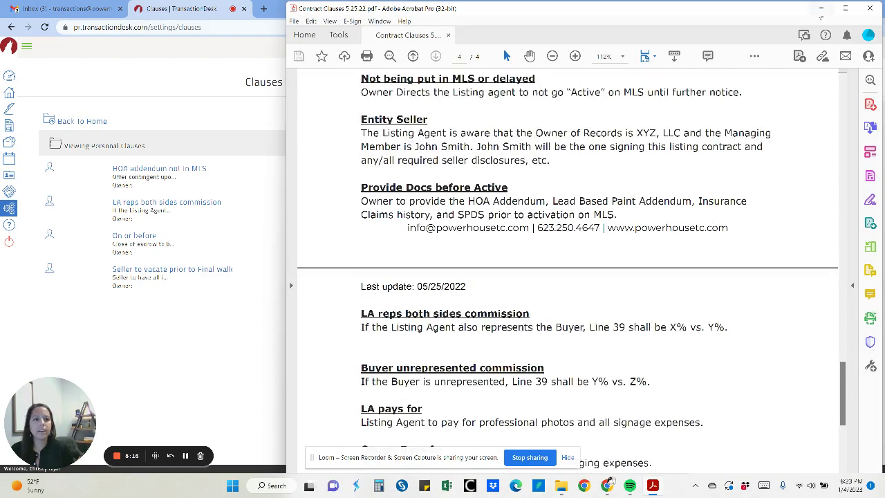
# Step: Return to TransactionDesk and, from the transactions list, open the Residential Purchase transaction last modified 6/20/22
pyautogui.hotkey('alt', 'Tab')
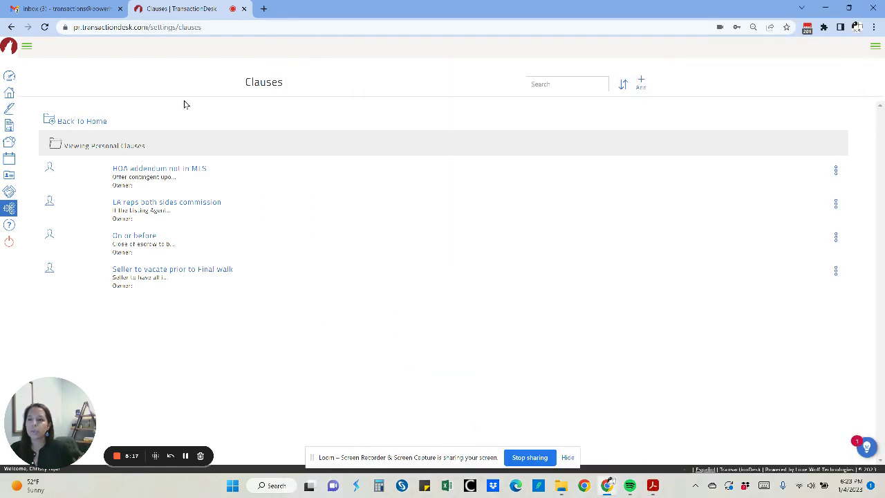
pyautogui.click(9, 94)
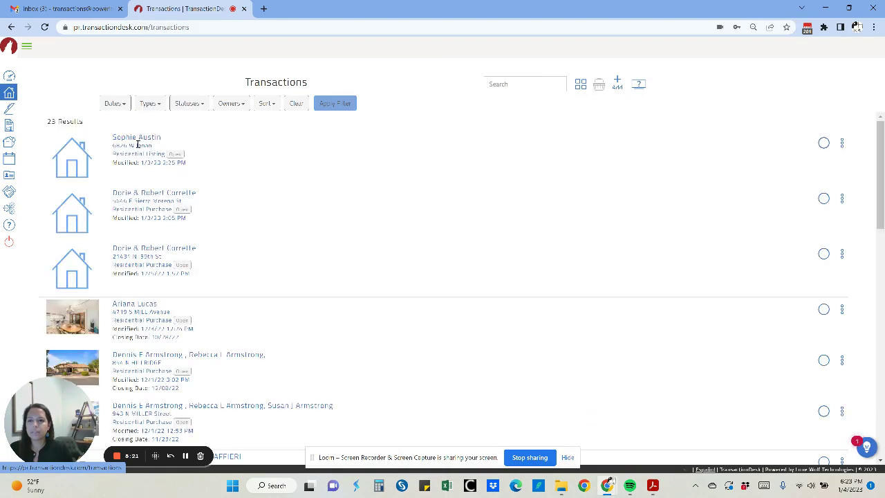
pyautogui.scroll(-4, 142, 207)
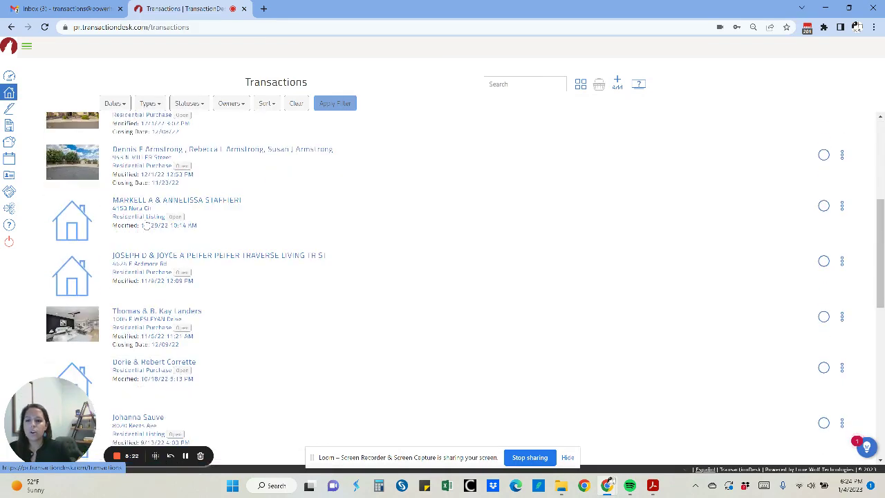
pyautogui.scroll(-10, 145, 225)
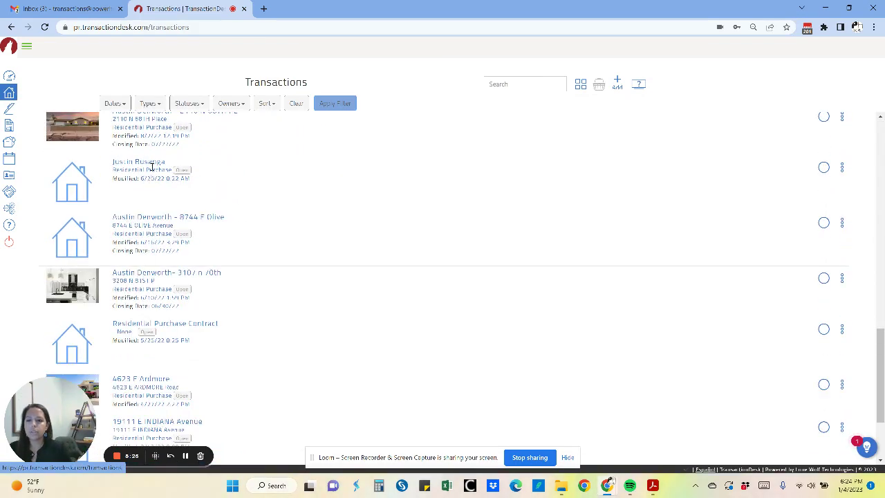
pyautogui.click(147, 165)
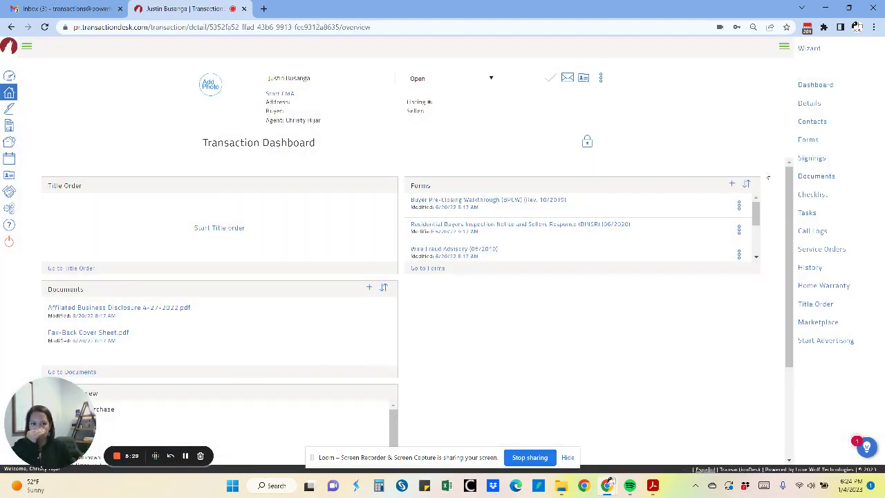
# Step: In the transaction's forms, search the form library for "resident" and add the Residential Purchase Contract (10/2022)
pyautogui.click(806, 140)
pyautogui.click(593, 144)
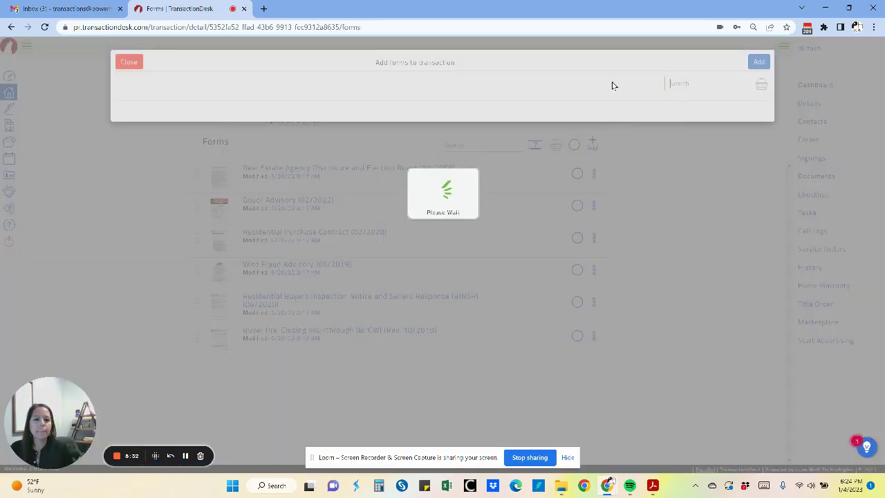
pyautogui.write('t')
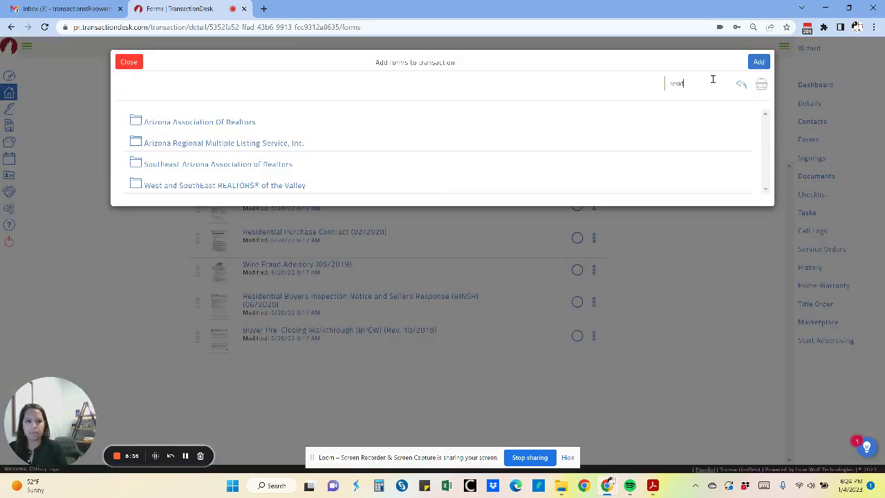
pyautogui.write('esident')
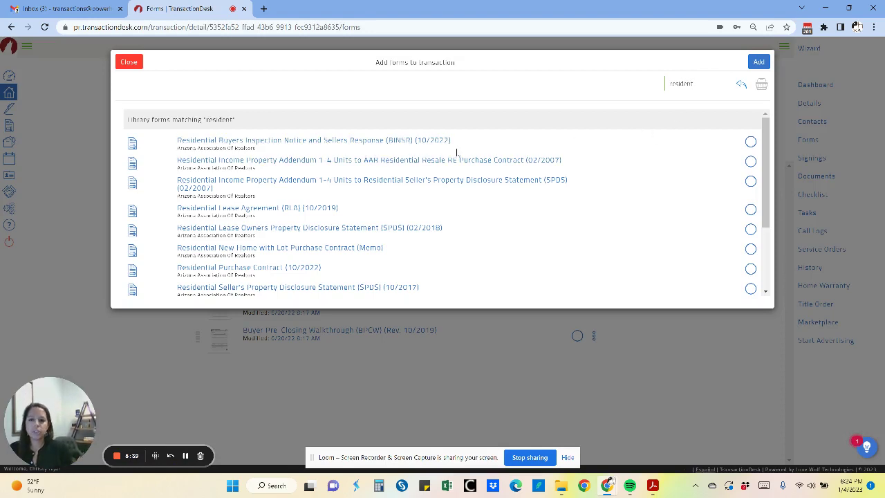
pyautogui.scroll(-3, 332, 225)
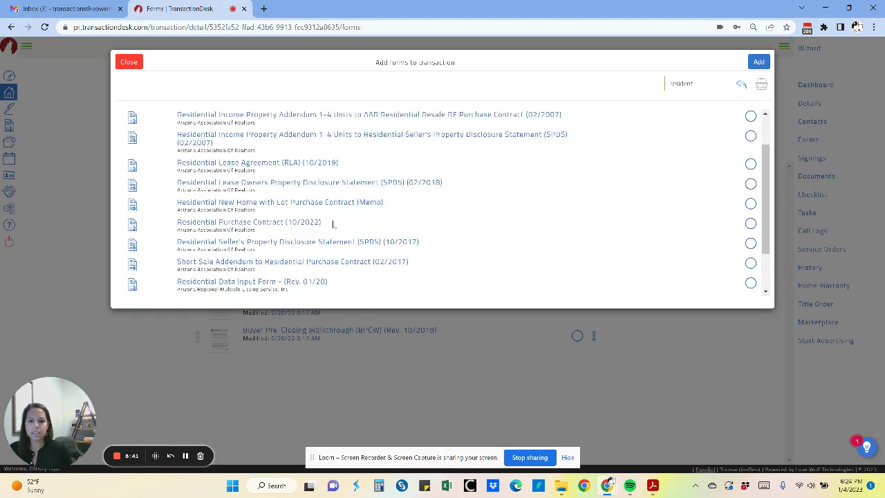
pyautogui.click(271, 167)
pyautogui.click(758, 62)
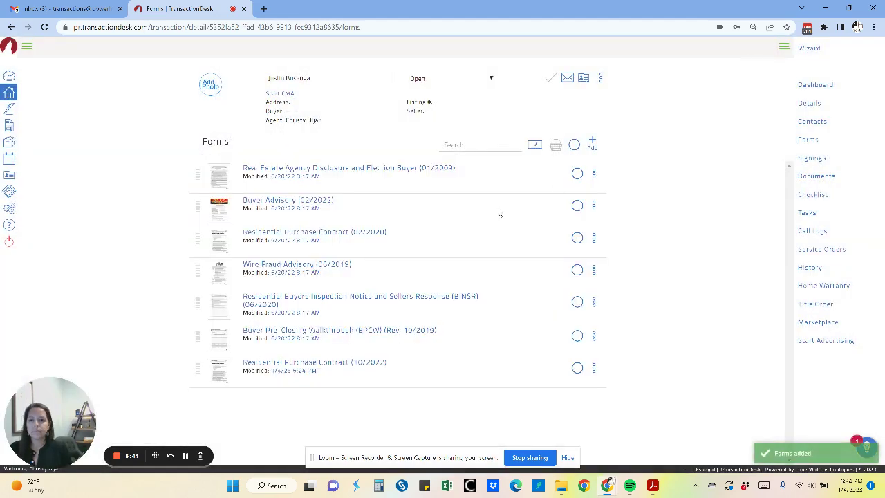
# Step: Open the Residential Purchase Contract (10/2022) form and go to section 8, Additional Terms and Conditions, on page 8
pyautogui.click(344, 363)
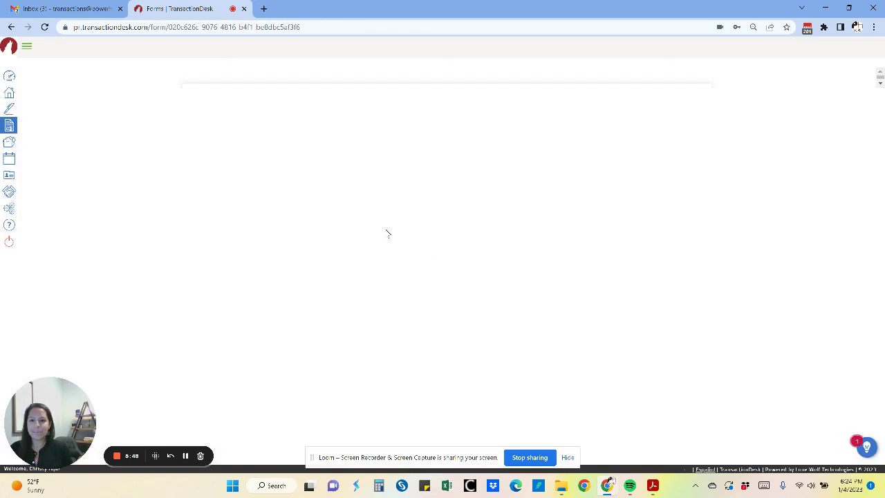
pyautogui.scroll(-15, 387, 234)
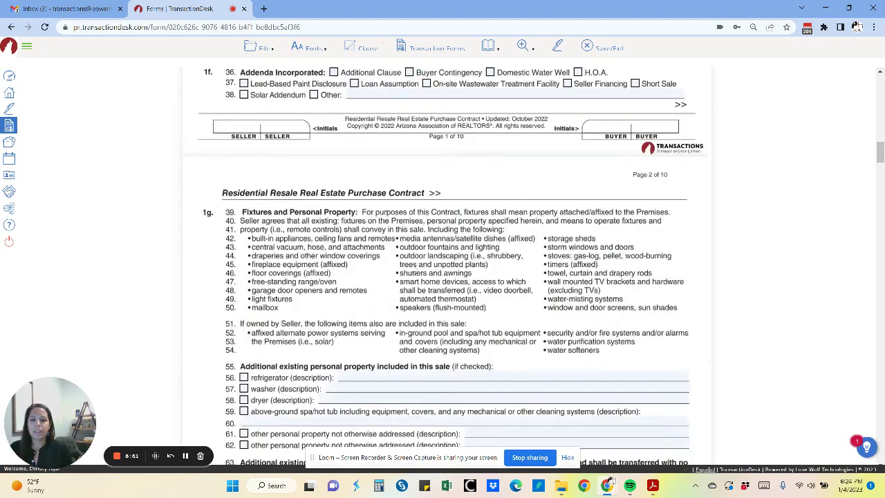
pyautogui.scroll(-18, 446, 266)
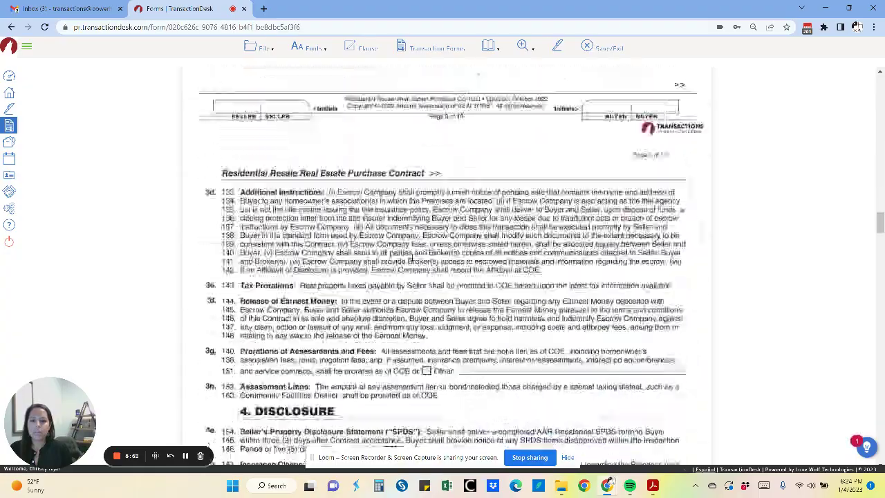
pyautogui.scroll(-20, 411, 261)
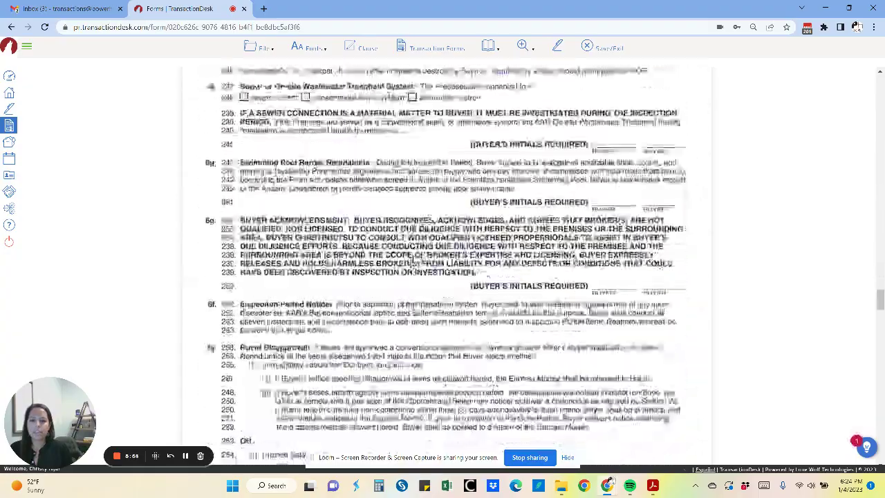
pyautogui.scroll(-20, 413, 261)
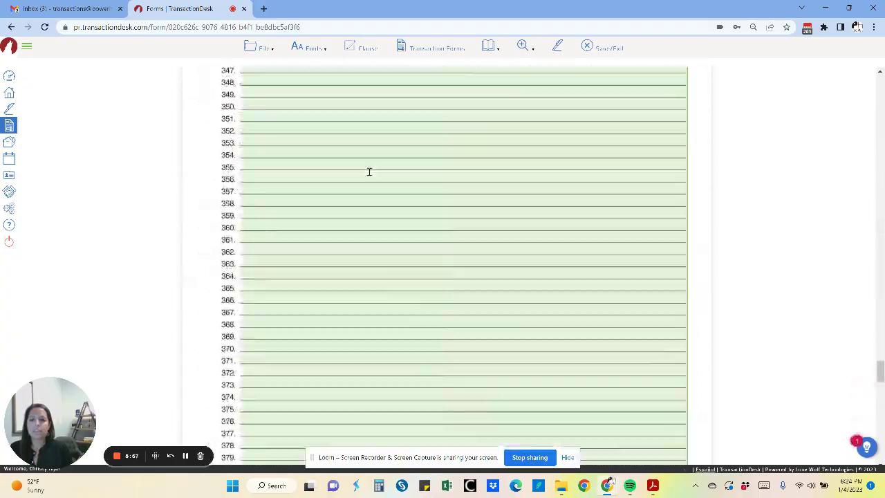
pyautogui.scroll(3, 369, 171)
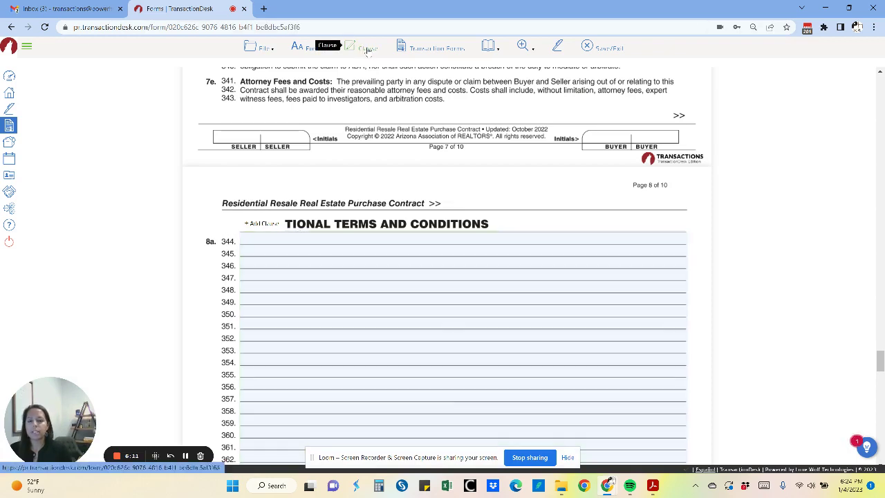
# Step: Insert the personal clauses "HOA addendum not in MLS" and "On or before" into the Additional Terms and Conditions
pyautogui.click(367, 48)
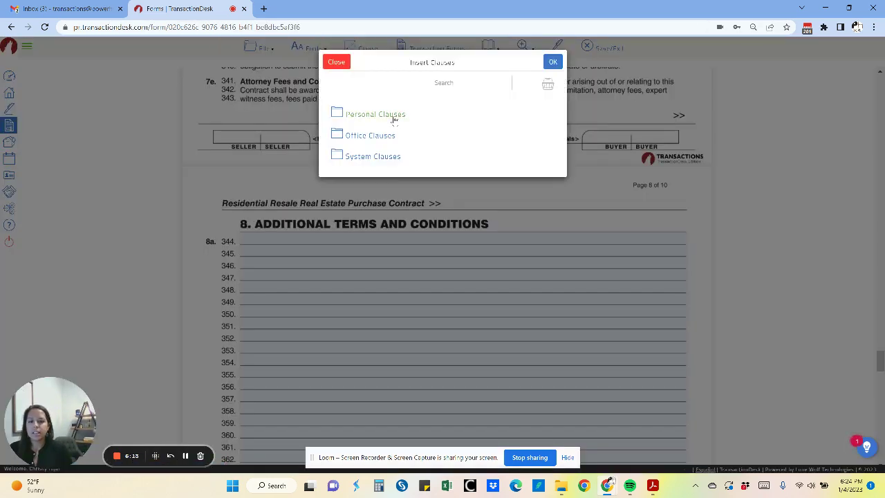
pyautogui.click(393, 116)
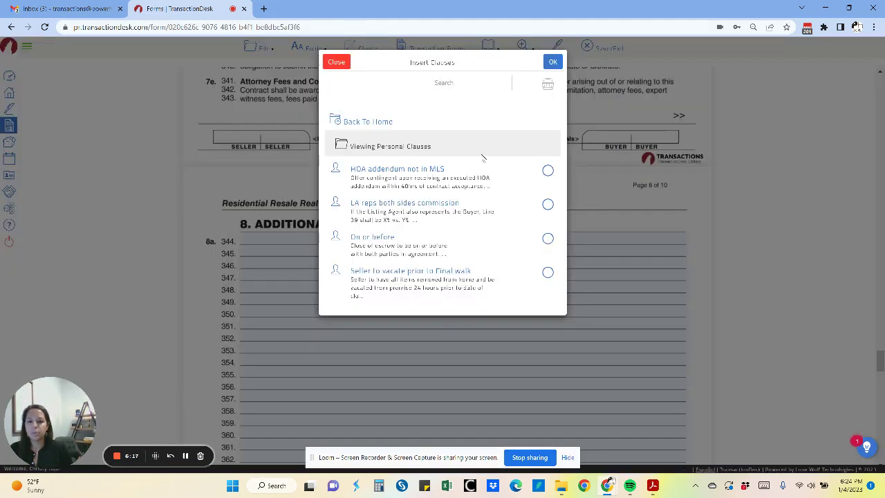
pyautogui.click(547, 171)
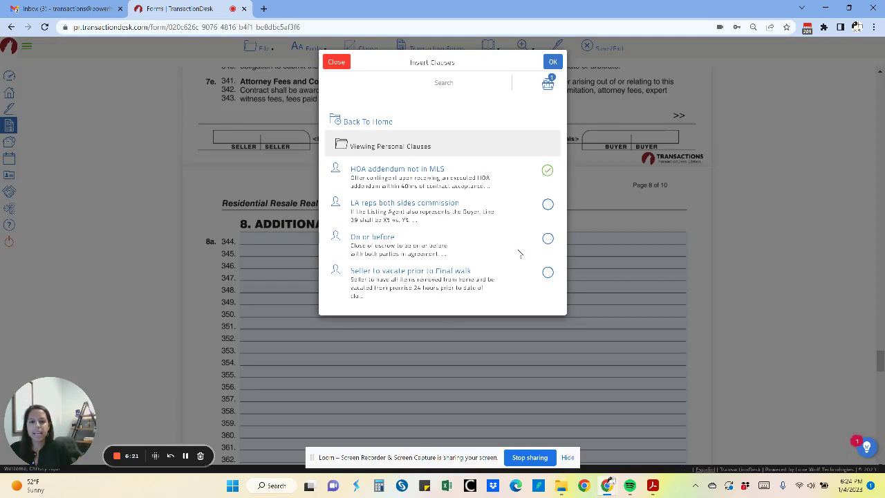
pyautogui.click(548, 238)
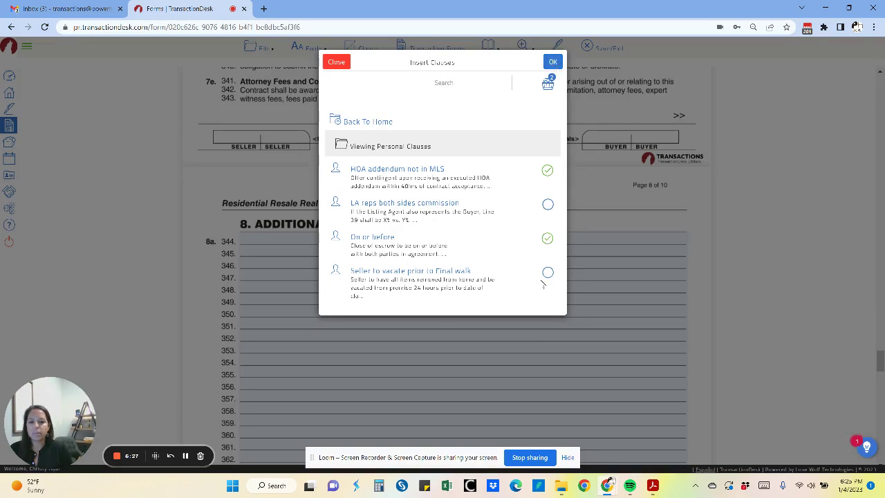
pyautogui.click(553, 61)
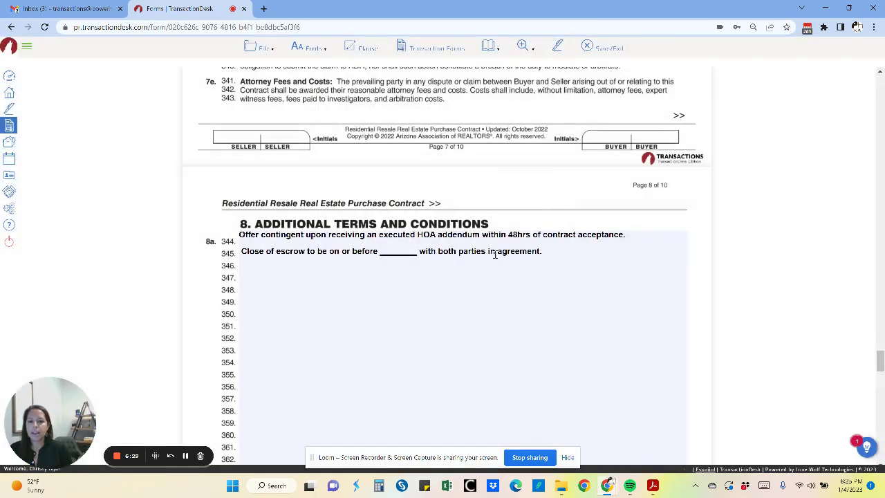
# Step: Replace the blank in the close of escrow clause with 1/31/2023 and remove the extra spacing before that clause
pyautogui.doubleClick(393, 253)
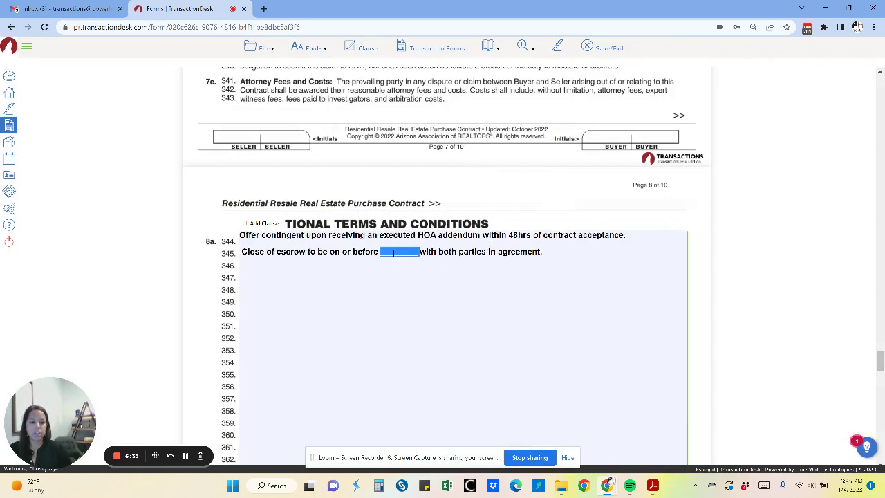
pyautogui.write('1/31')
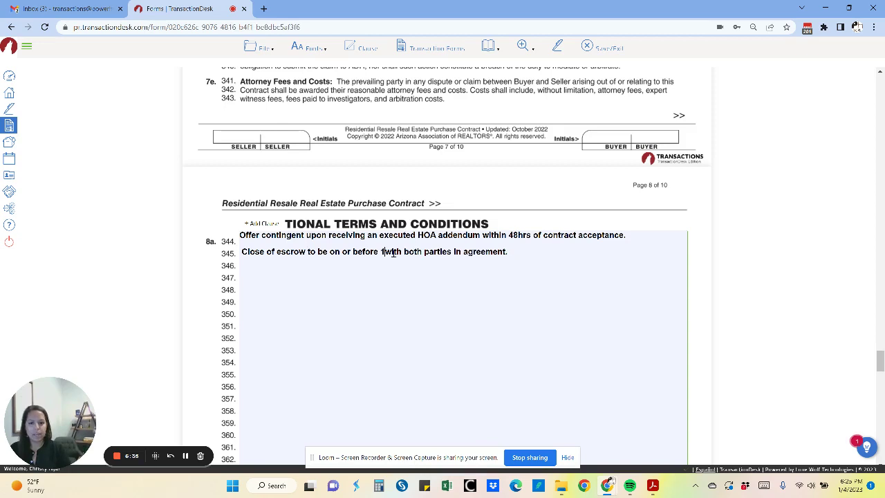
pyautogui.write('/2023')
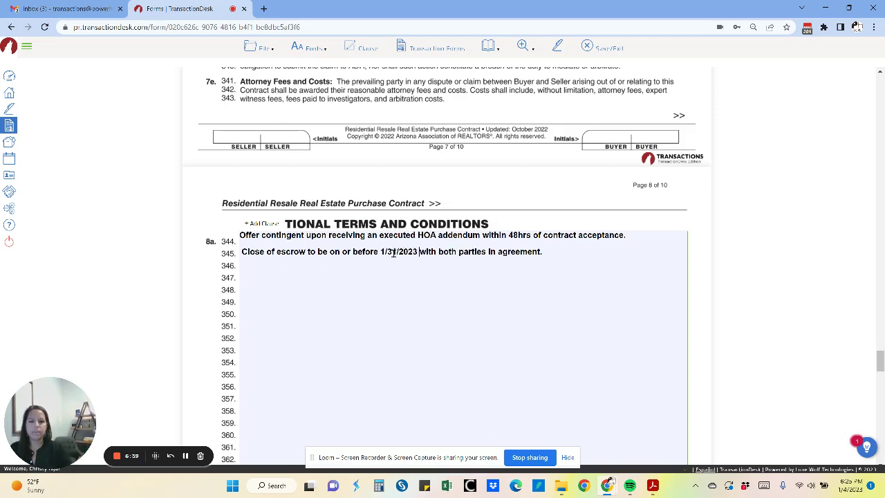
pyautogui.press('BackSpace')
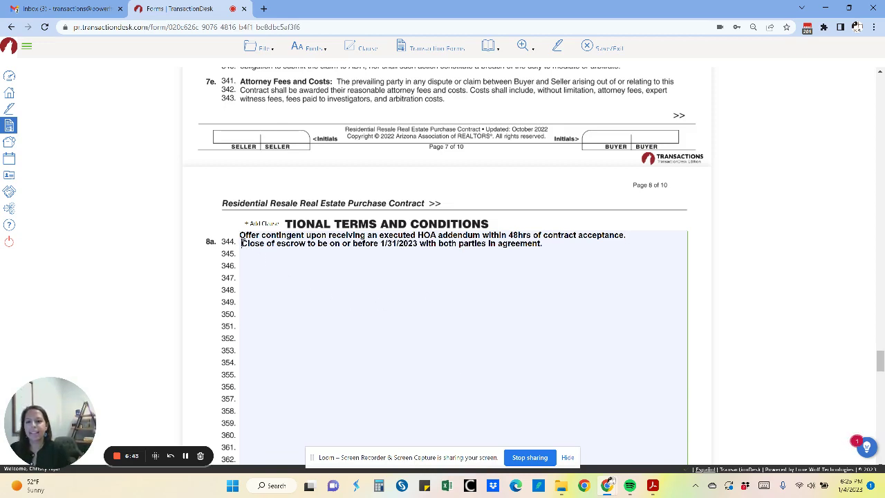
pyautogui.press('Delete')
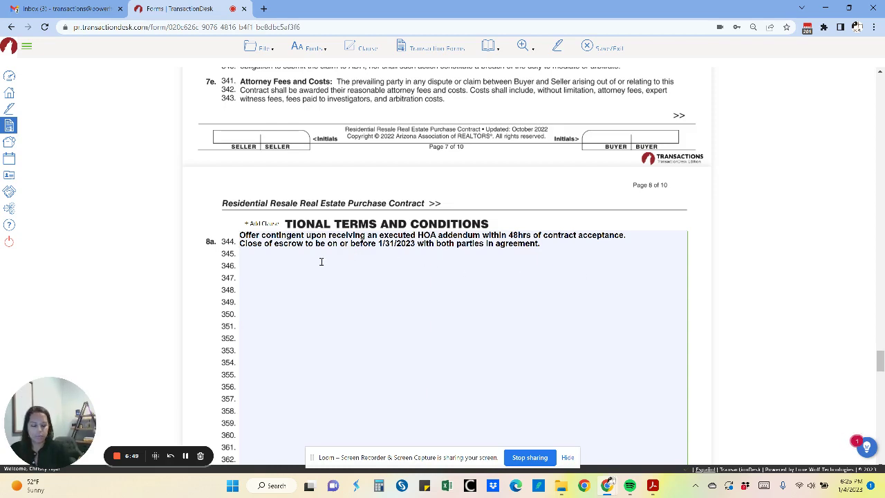
# Step: Add the personal clause "Seller to vacate prior to Final walk" below the close of escrow clause in section 8a
pyautogui.click(276, 225)
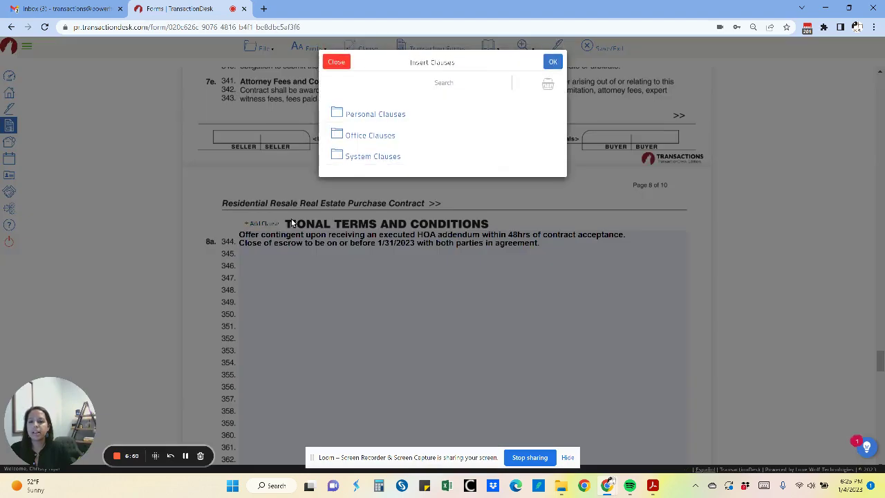
pyautogui.click(411, 119)
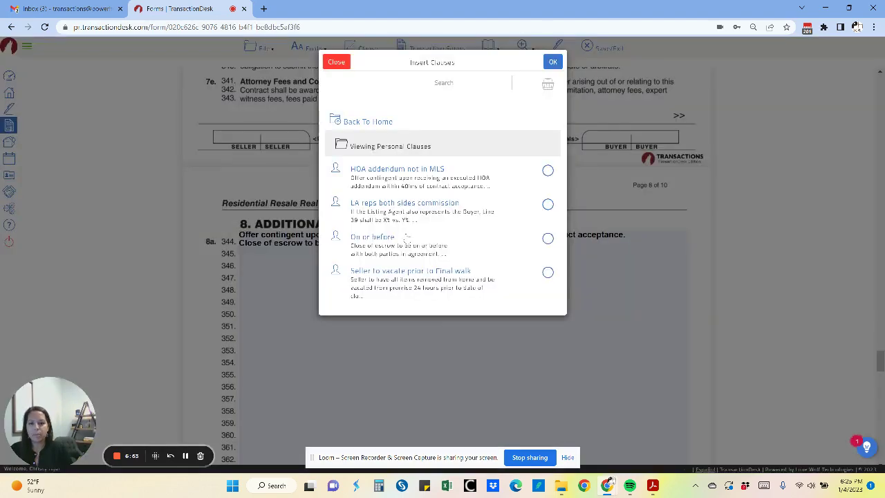
pyautogui.click(547, 273)
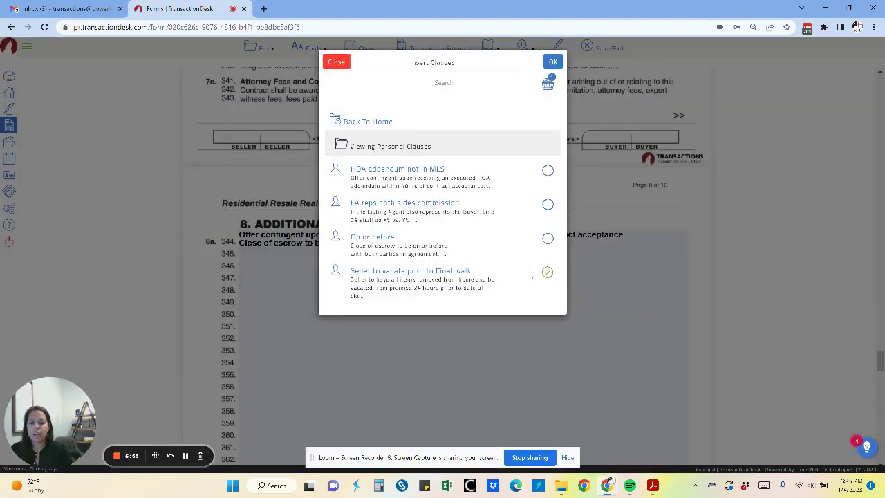
pyautogui.click(553, 61)
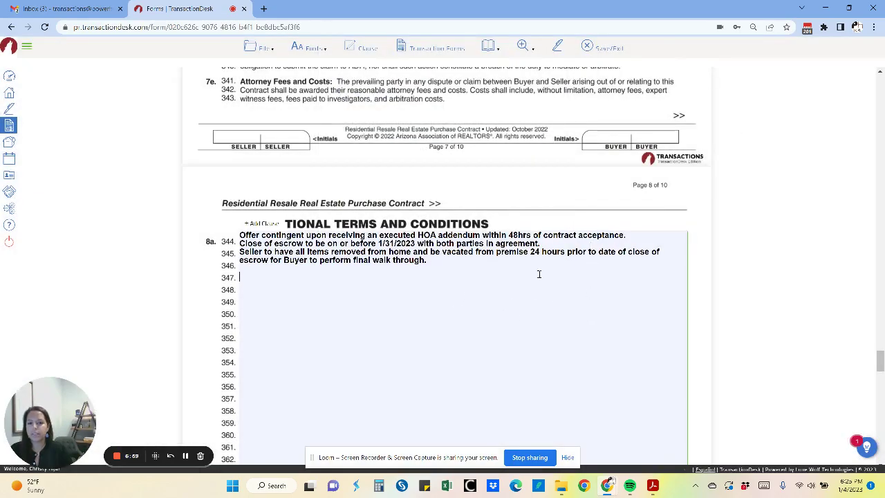
# Step: Look over the contract's last pages and return to the empty lines below the inserted clauses in section 8a
pyautogui.scroll(-20, 540, 274)
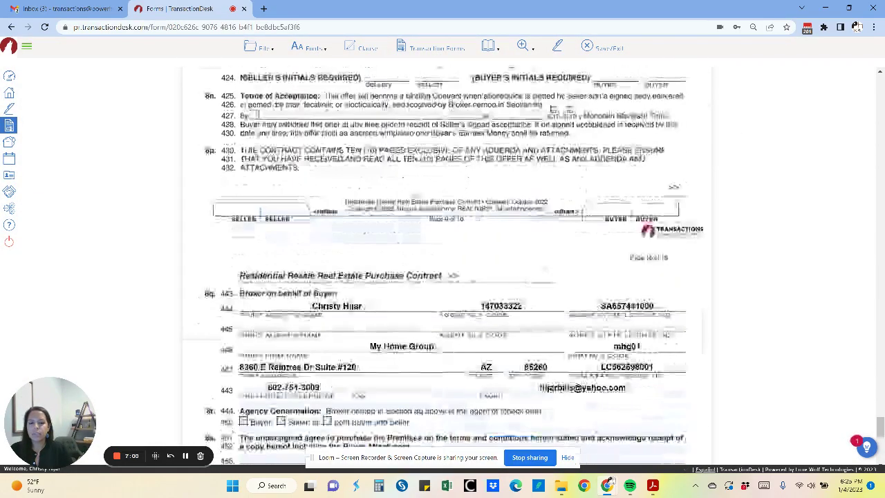
pyautogui.scroll(-5, 553, 109)
pyautogui.scroll(10, 532, 268)
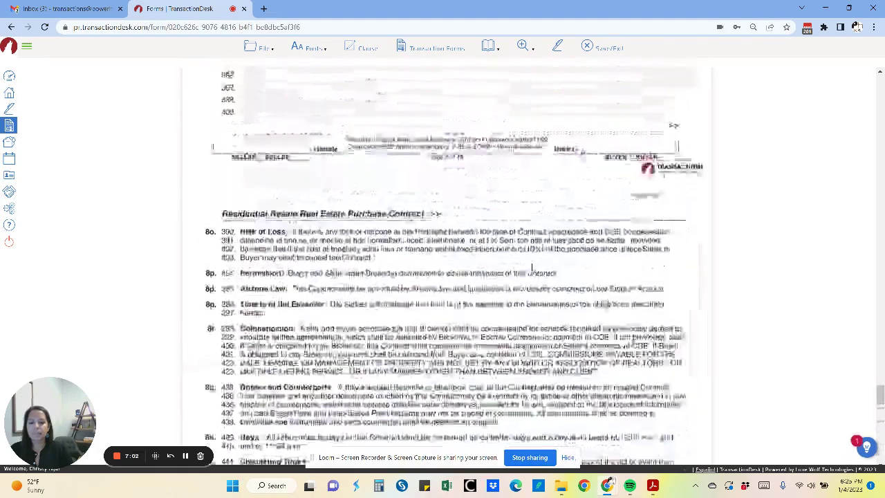
pyautogui.scroll(5, 532, 268)
pyautogui.click(435, 235)
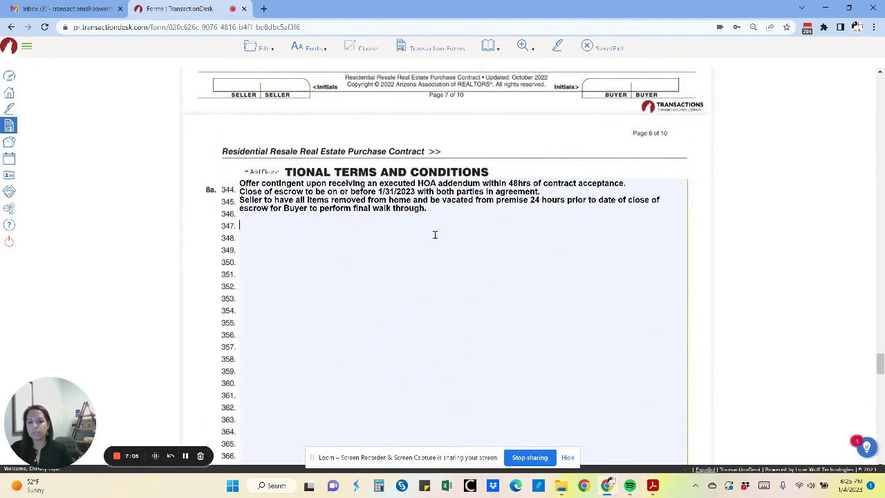